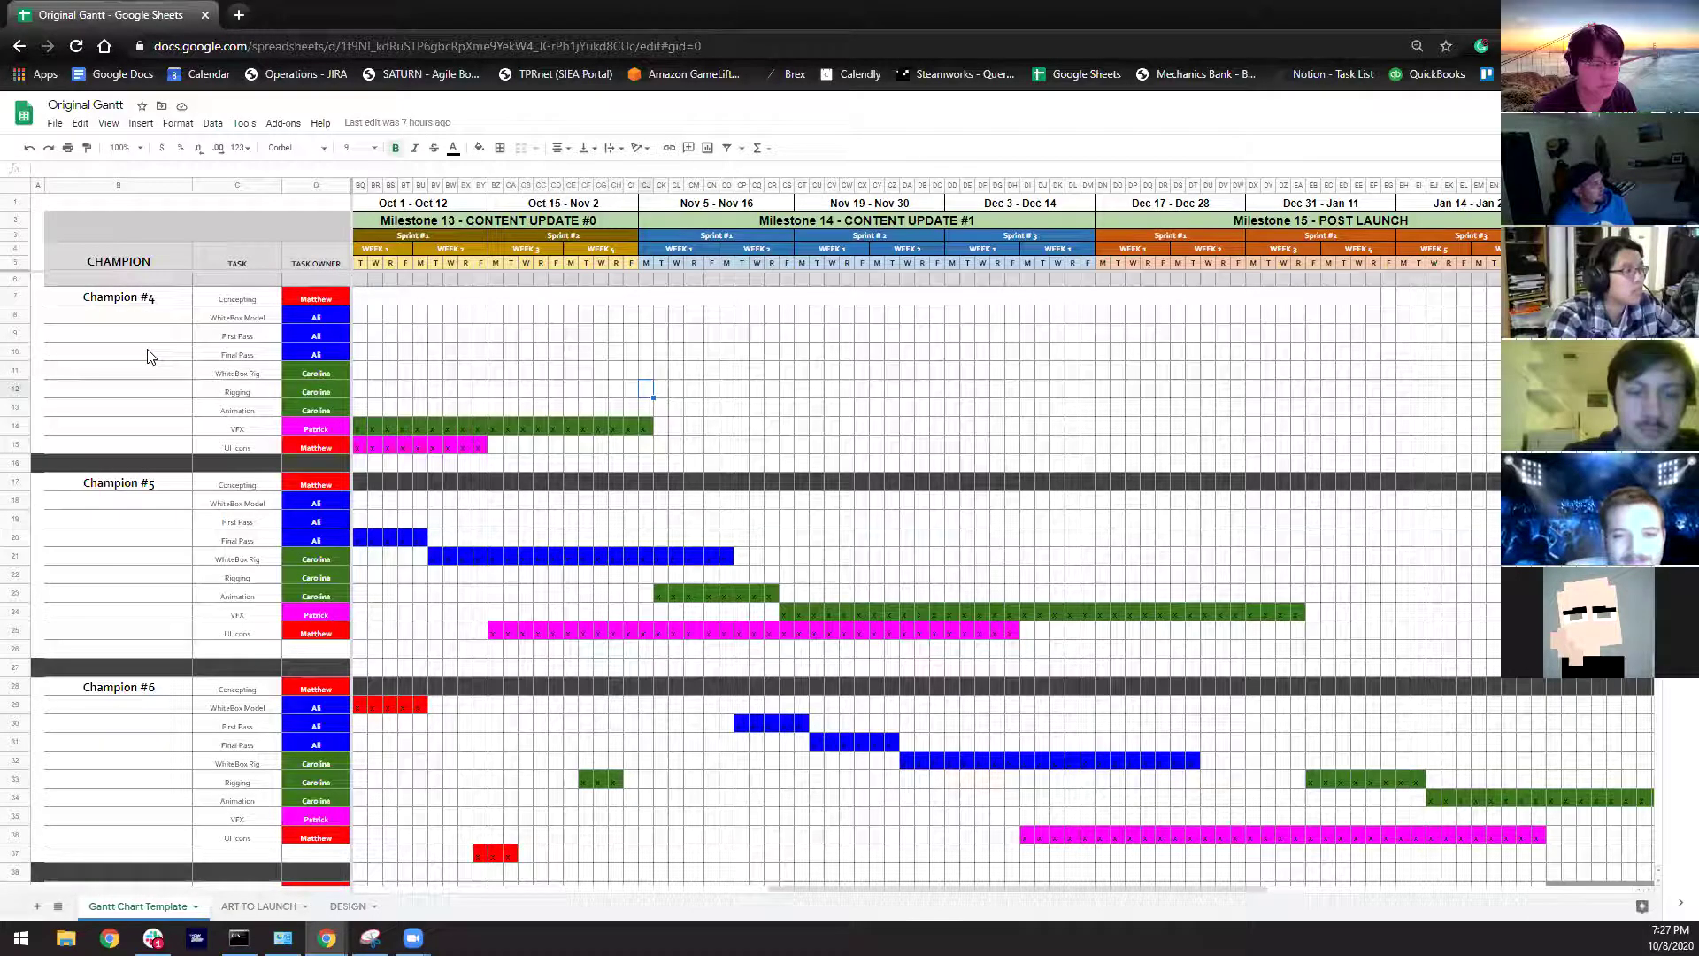
- Review the Champion #4 to #7 blocks in the Gantt chart, checking each task and its assigned task owner
{"action": "left_click", "coordinate": [159, 302]}
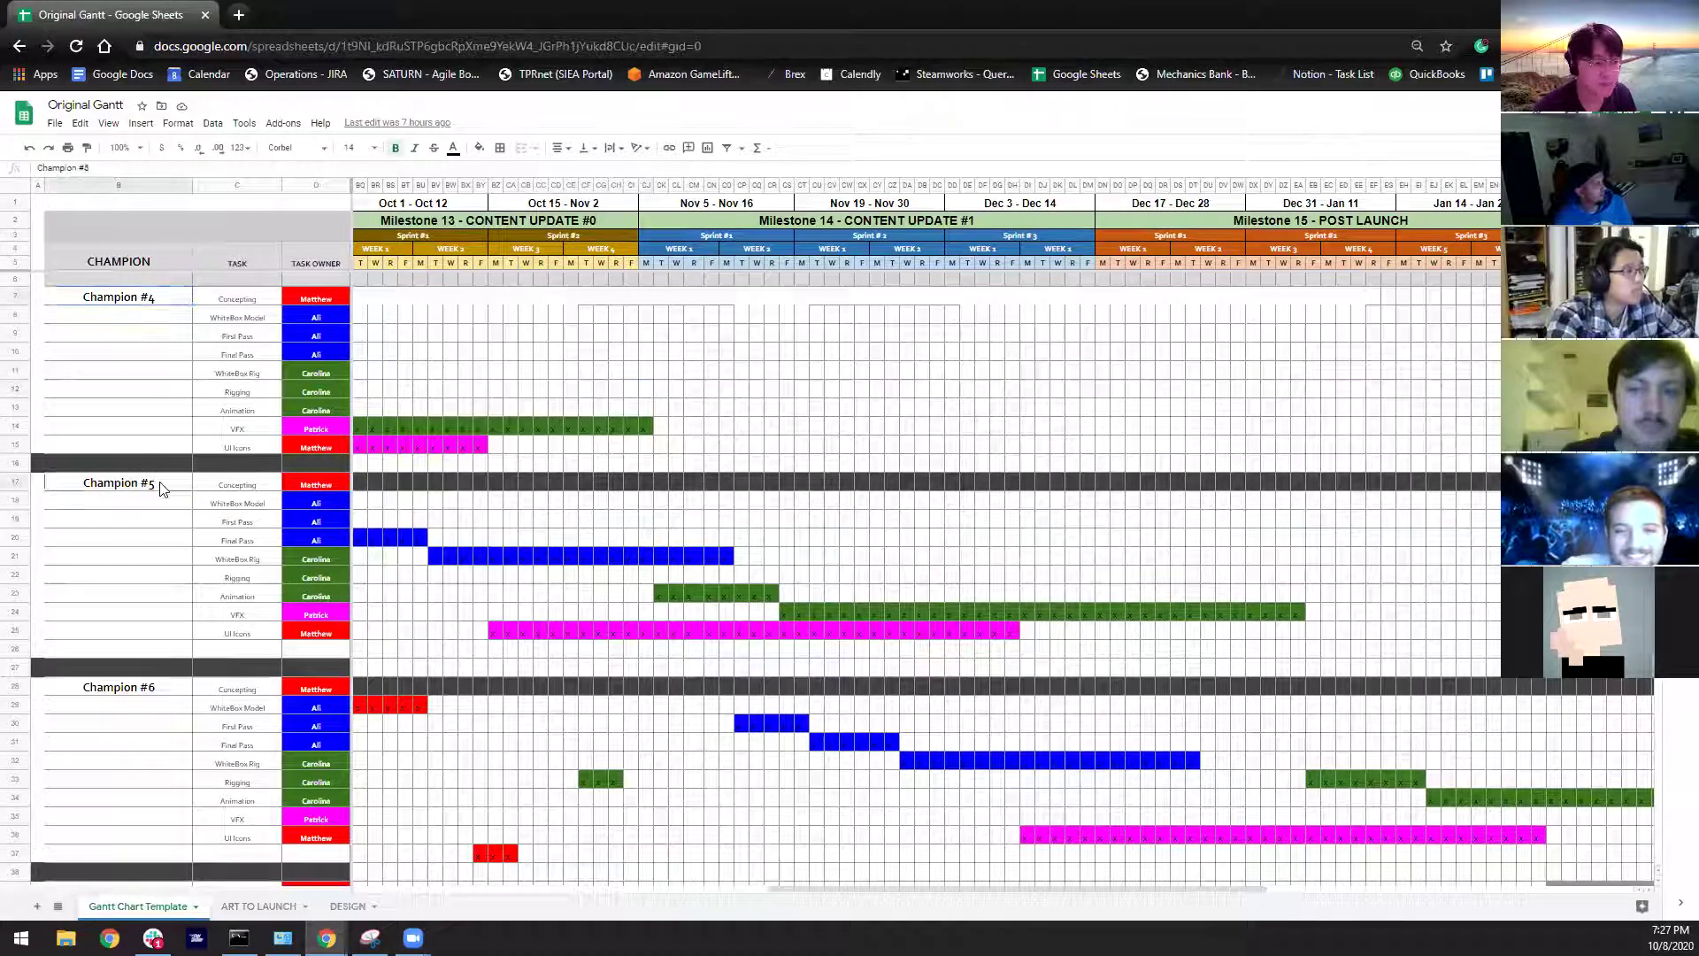
{"action": "left_click", "coordinate": [159, 484]}
{"action": "left_click", "coordinate": [134, 694]}
{"action": "left_click", "coordinate": [144, 315]}
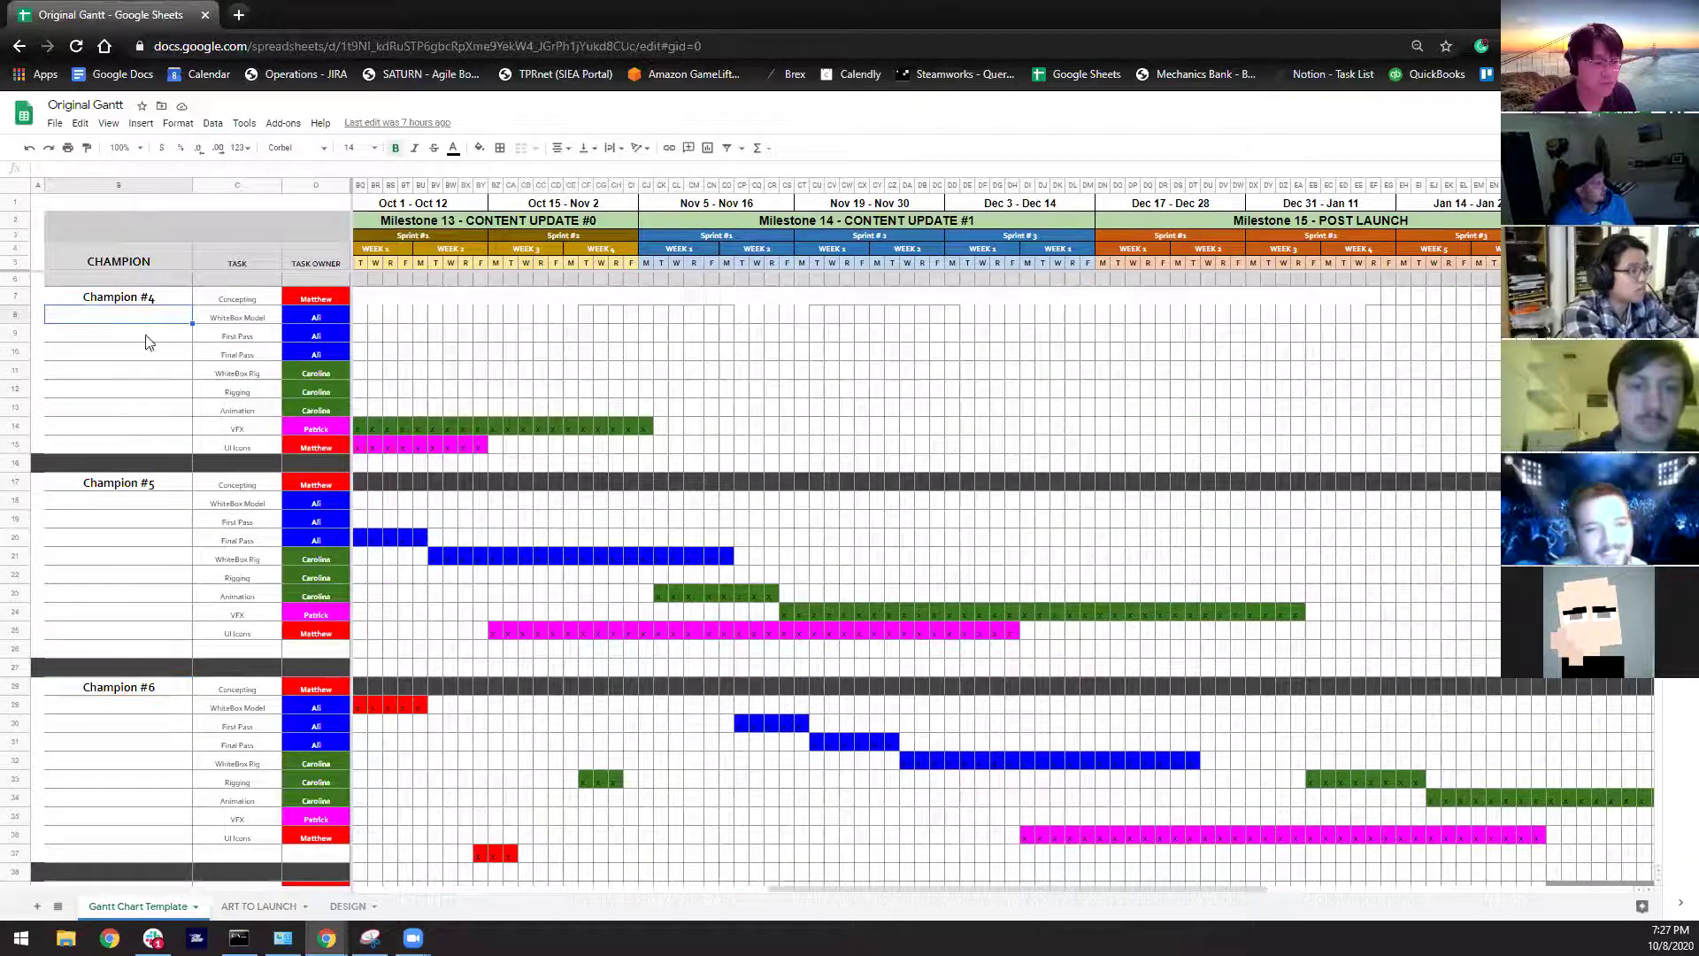
{"action": "left_click", "coordinate": [321, 304]}
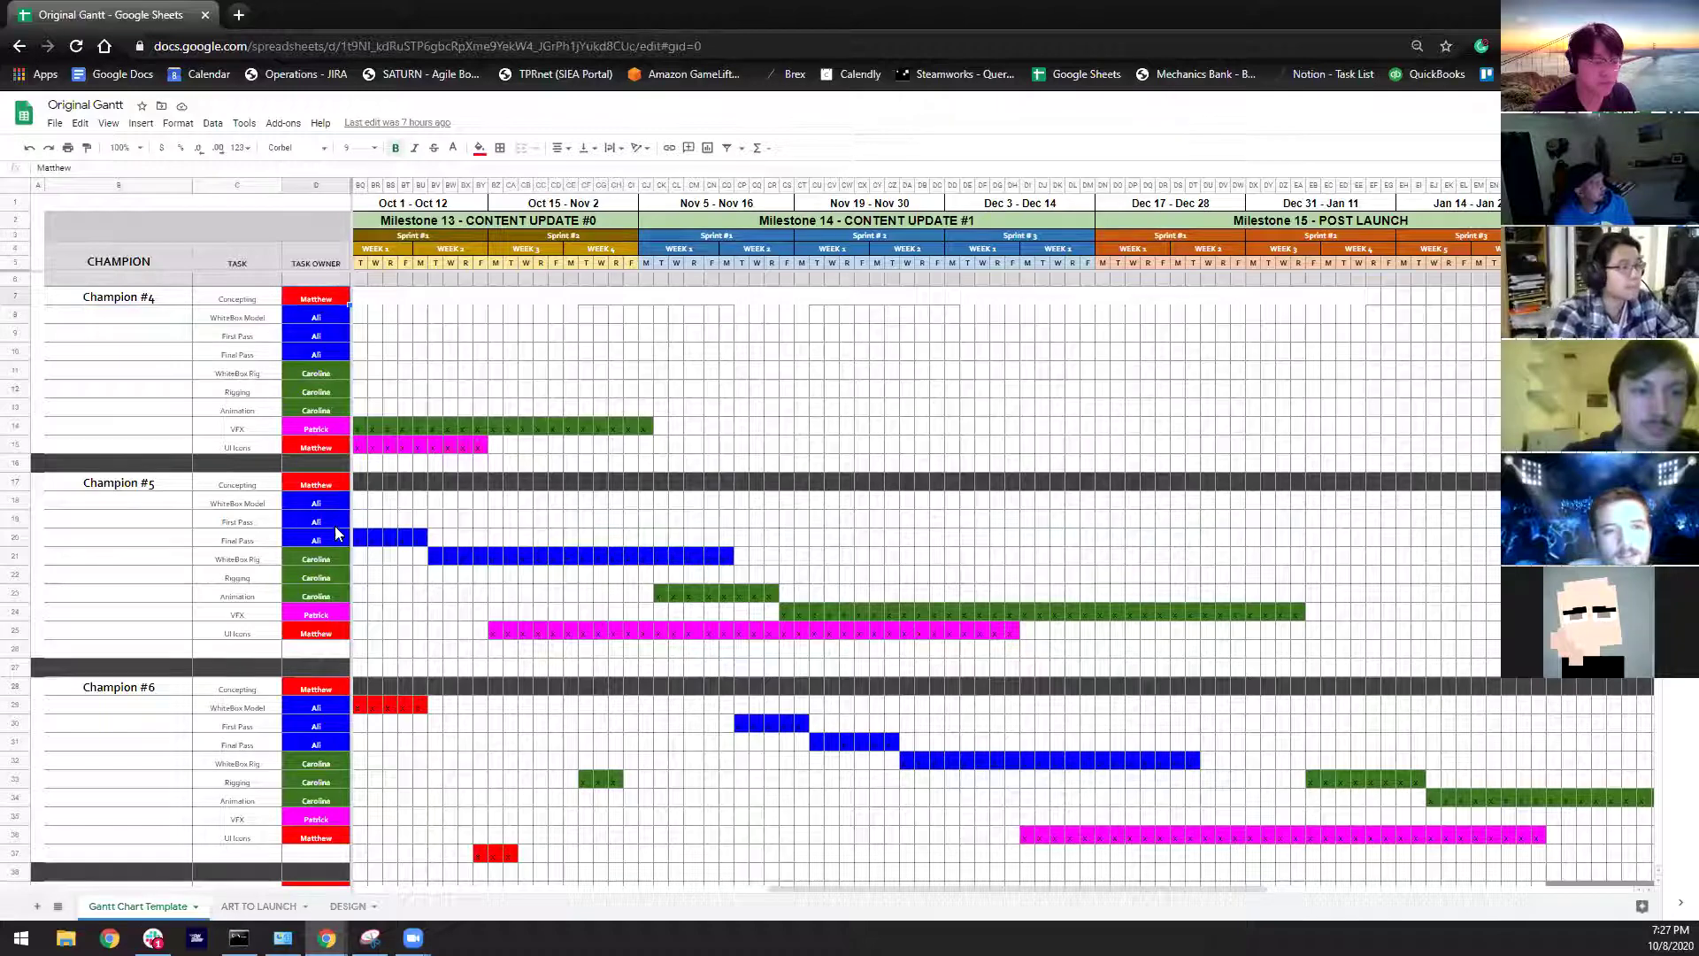
{"action": "scroll", "coordinate": [334, 507], "scroll_direction": "down", "scroll_amount": 1}
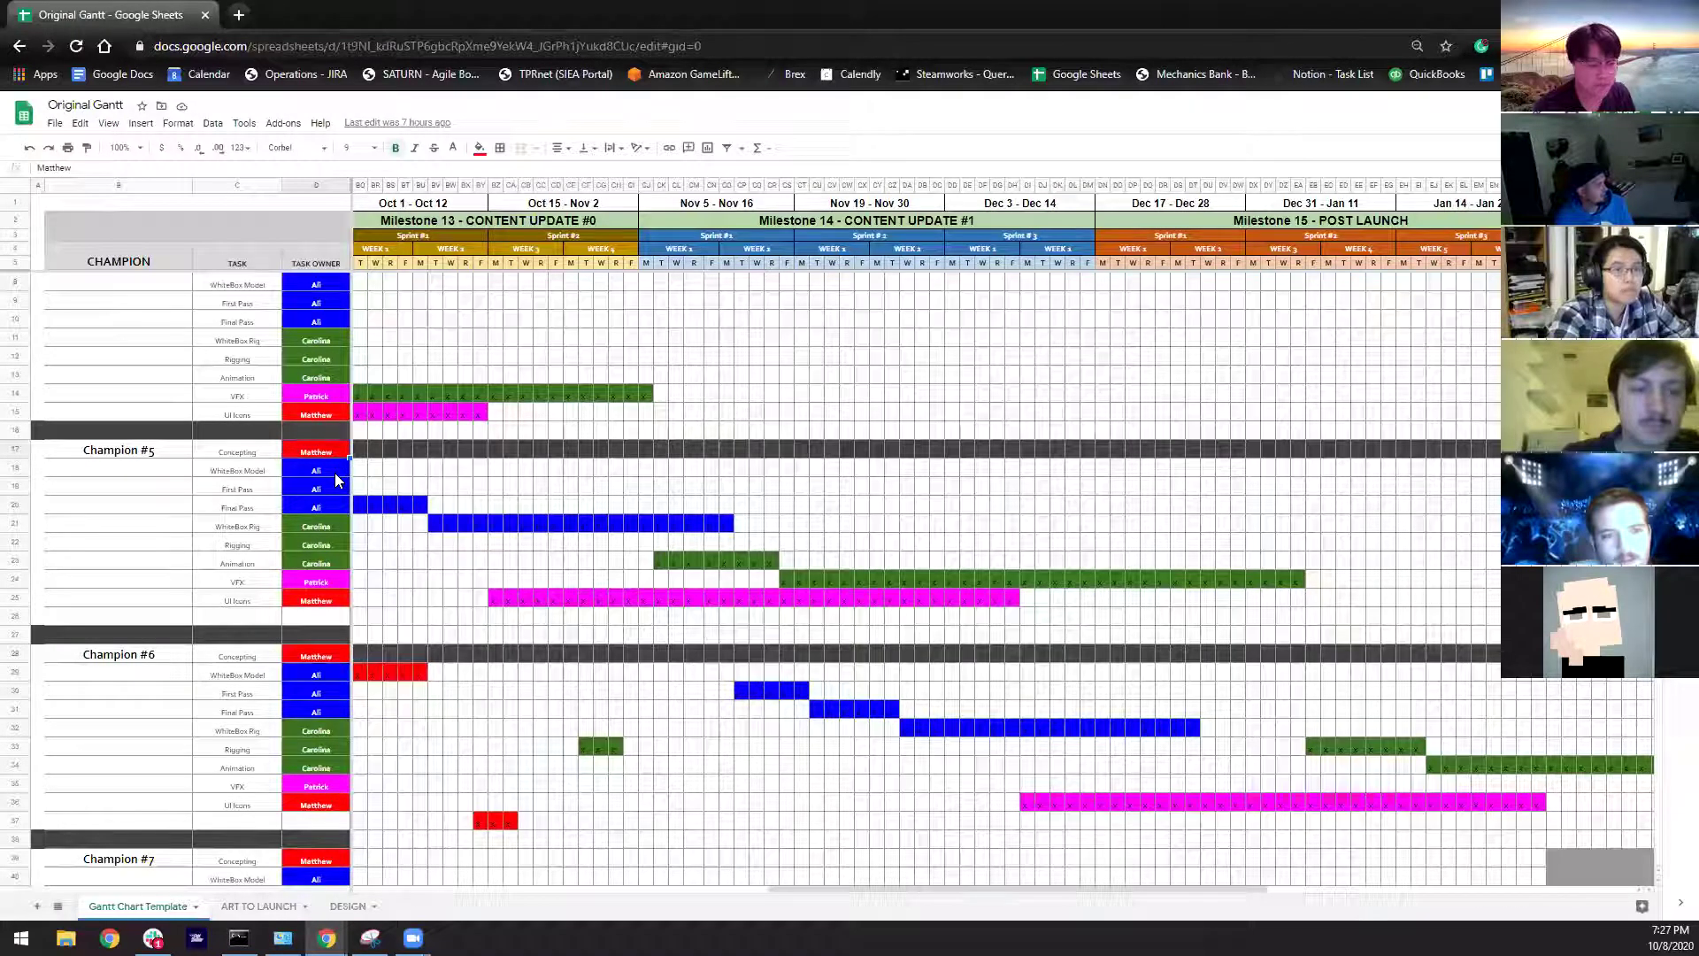
{"action": "left_click", "coordinate": [336, 478]}
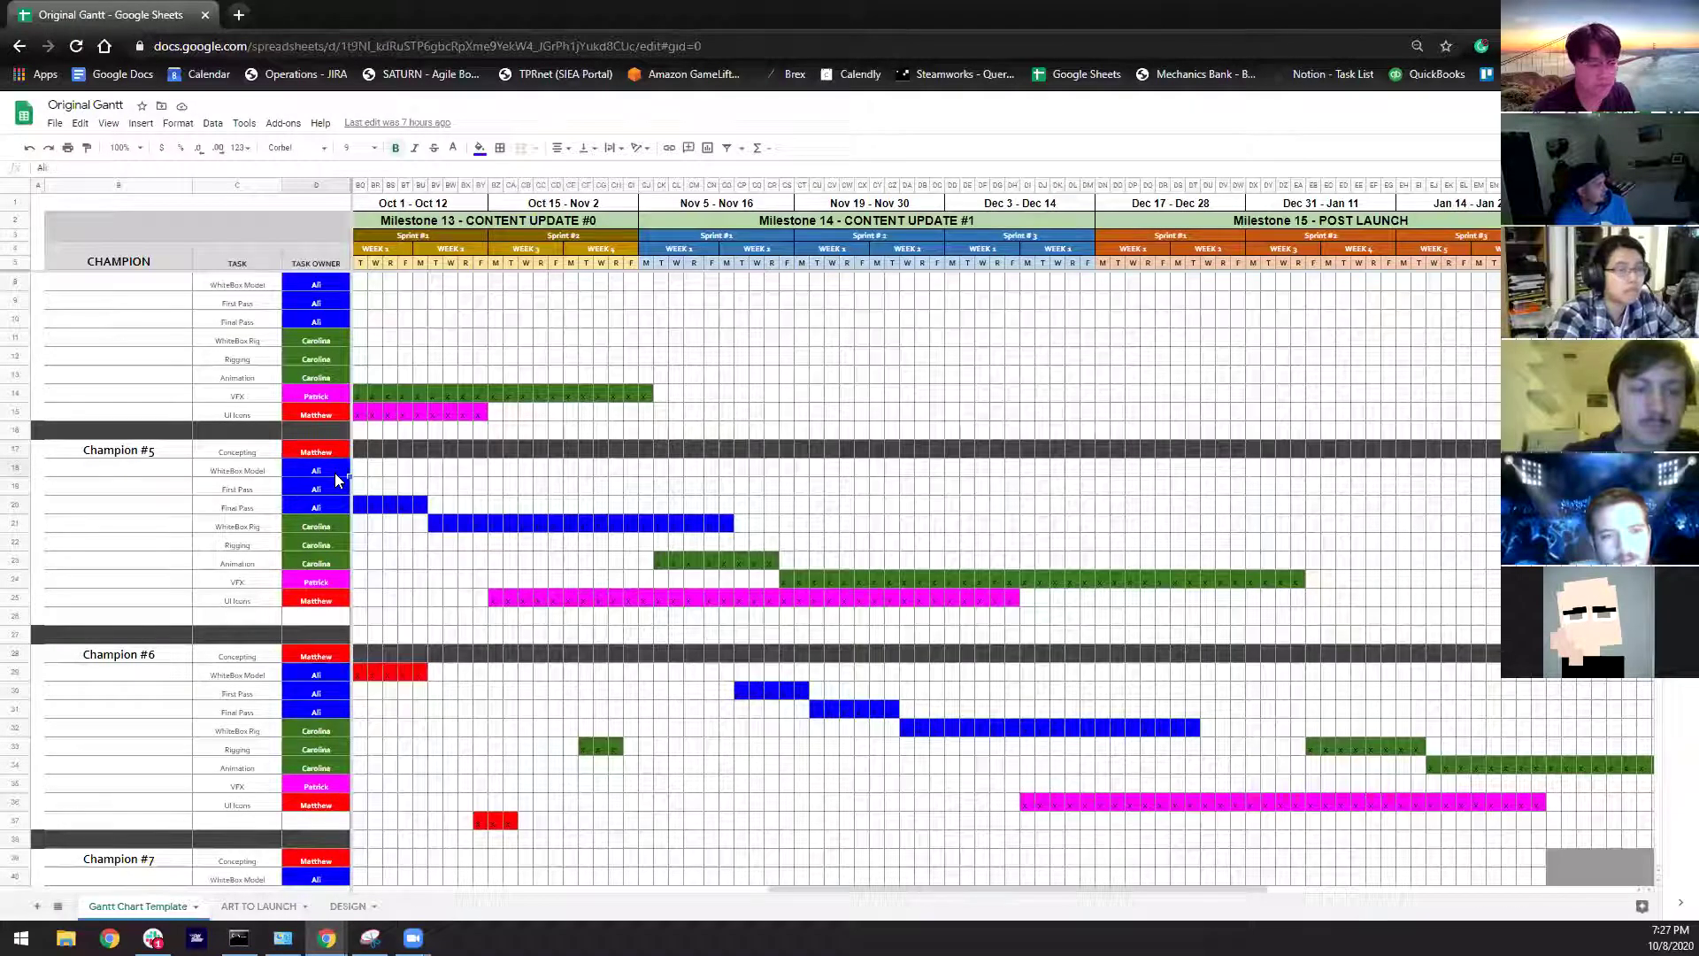
{"action": "left_click", "coordinate": [340, 526]}
{"action": "left_click", "coordinate": [335, 581]}
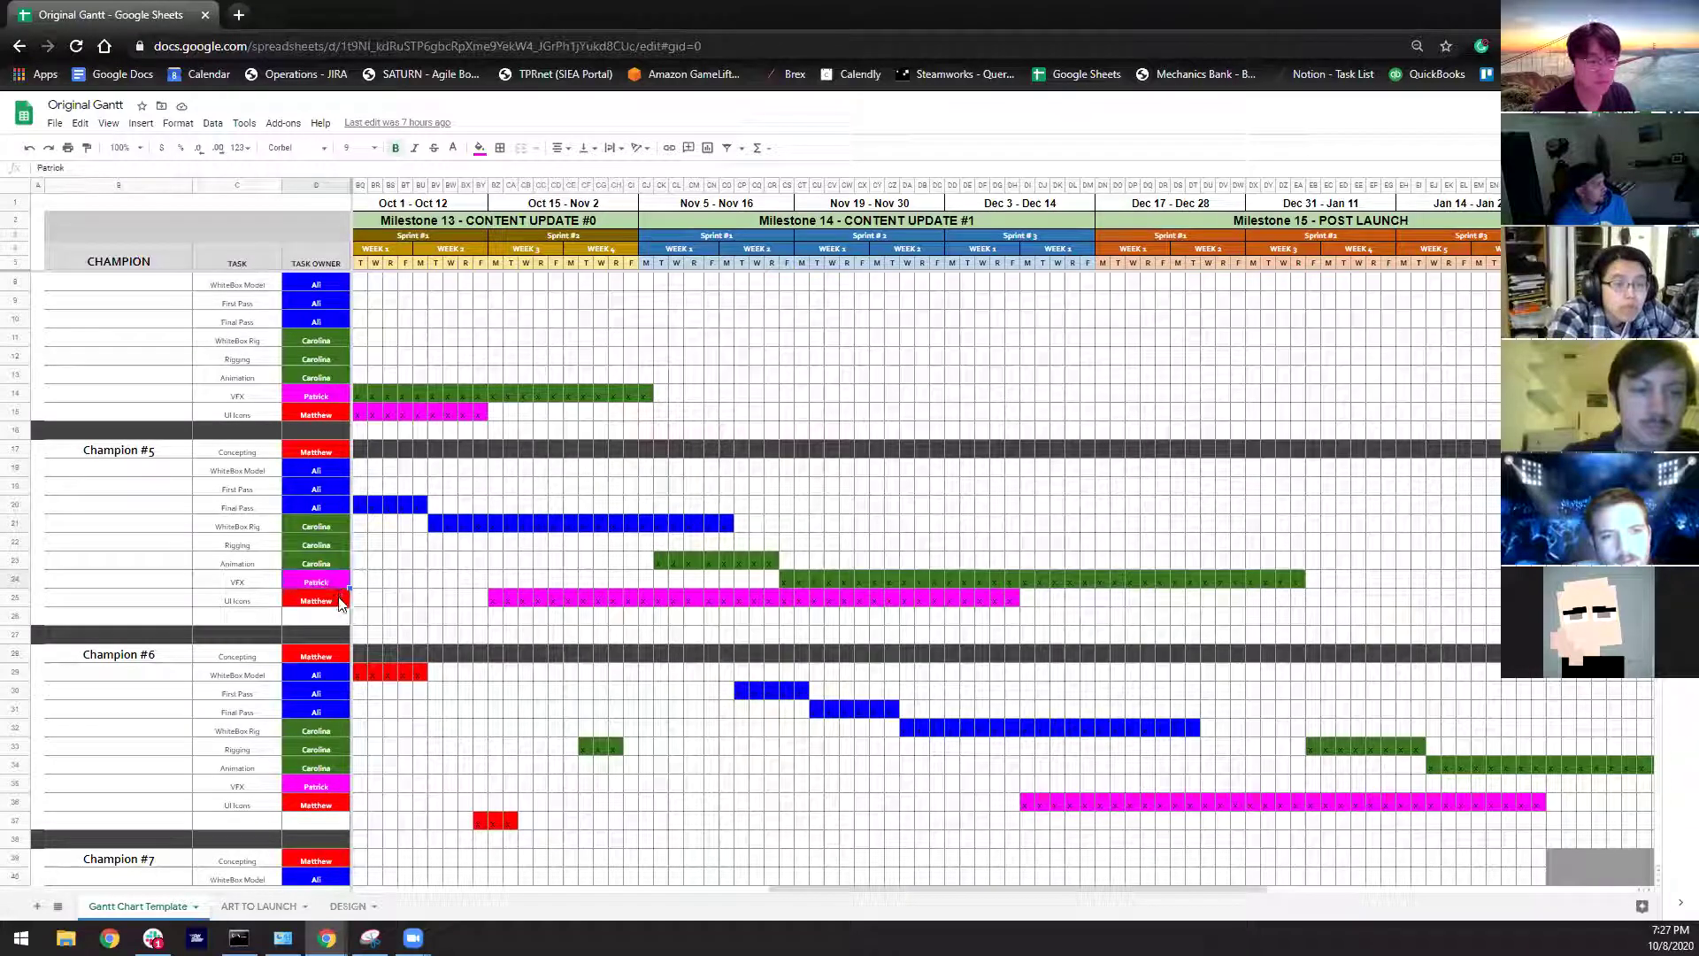
{"action": "scroll", "coordinate": [354, 681], "scroll_direction": "down", "scroll_amount": 2}
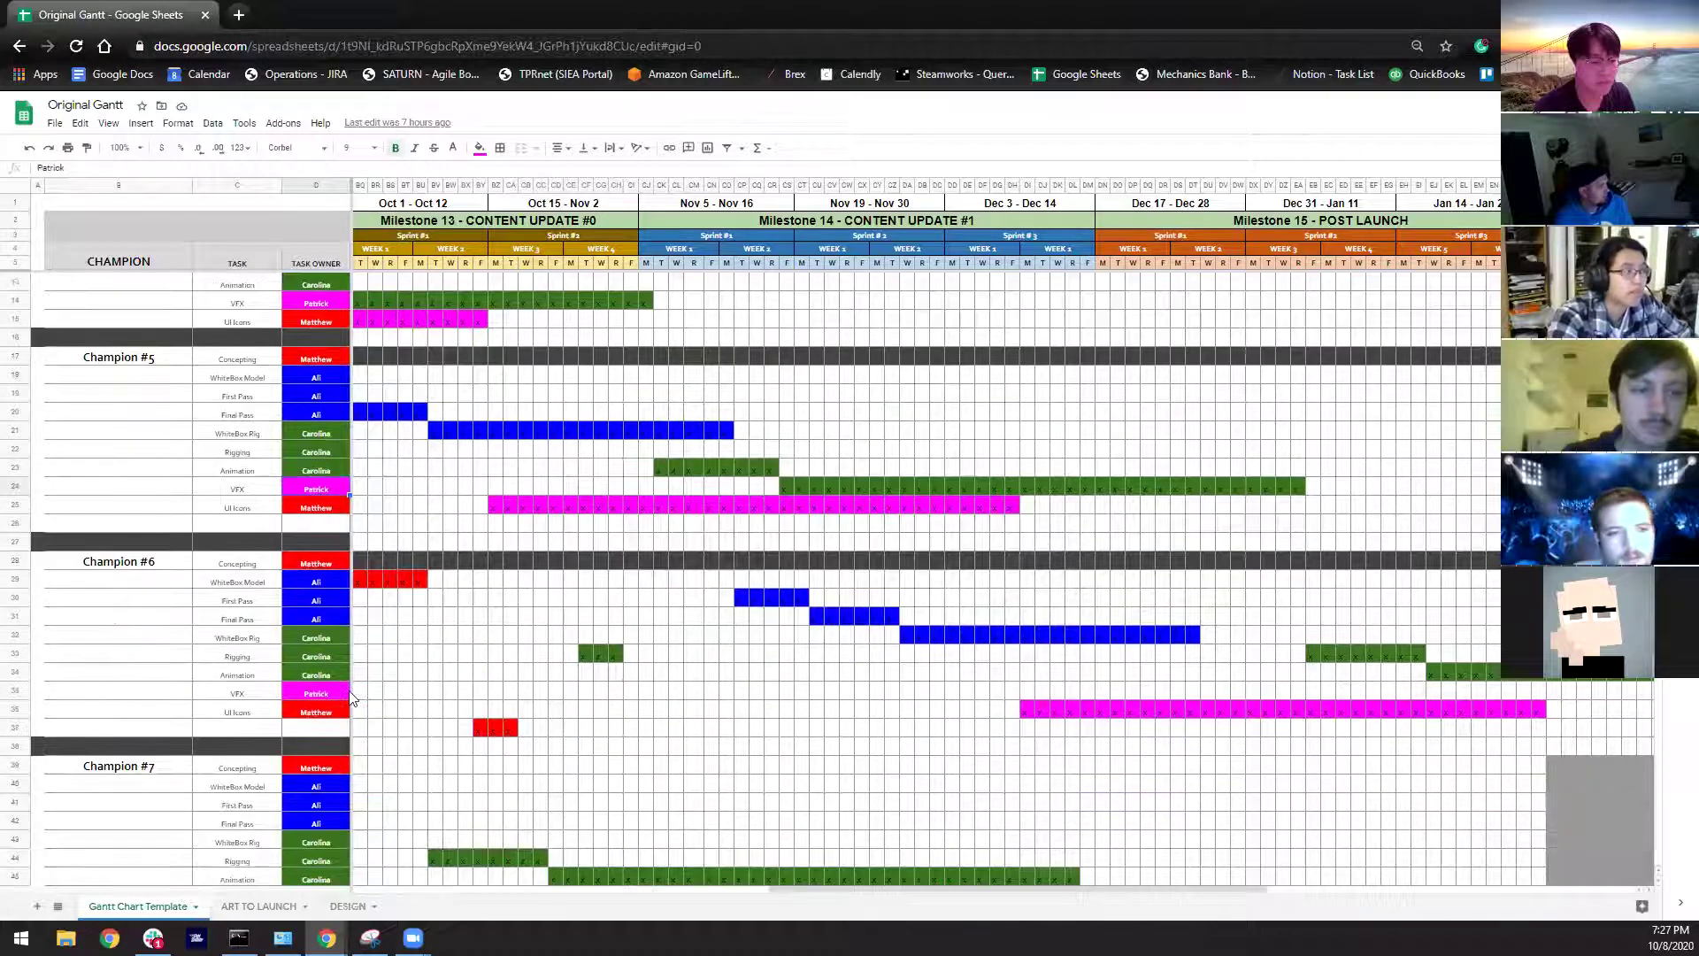
{"action": "scroll", "coordinate": [342, 739], "scroll_direction": "up", "scroll_amount": 3}
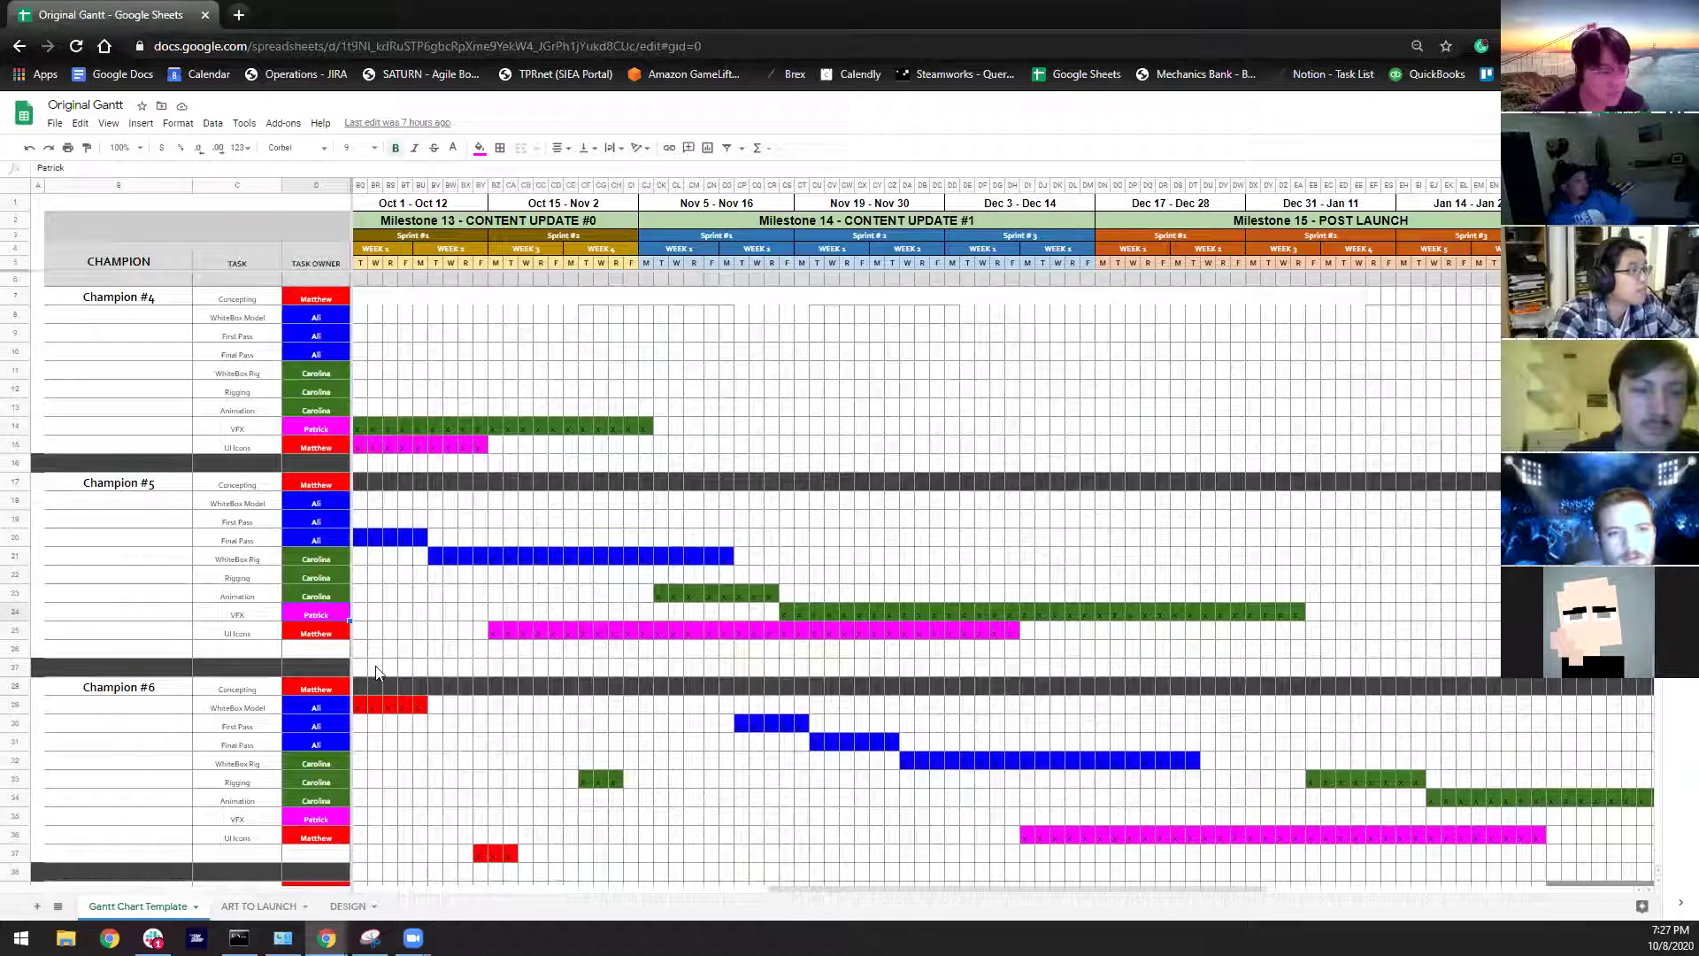
{"action": "left_click", "coordinate": [334, 557]}
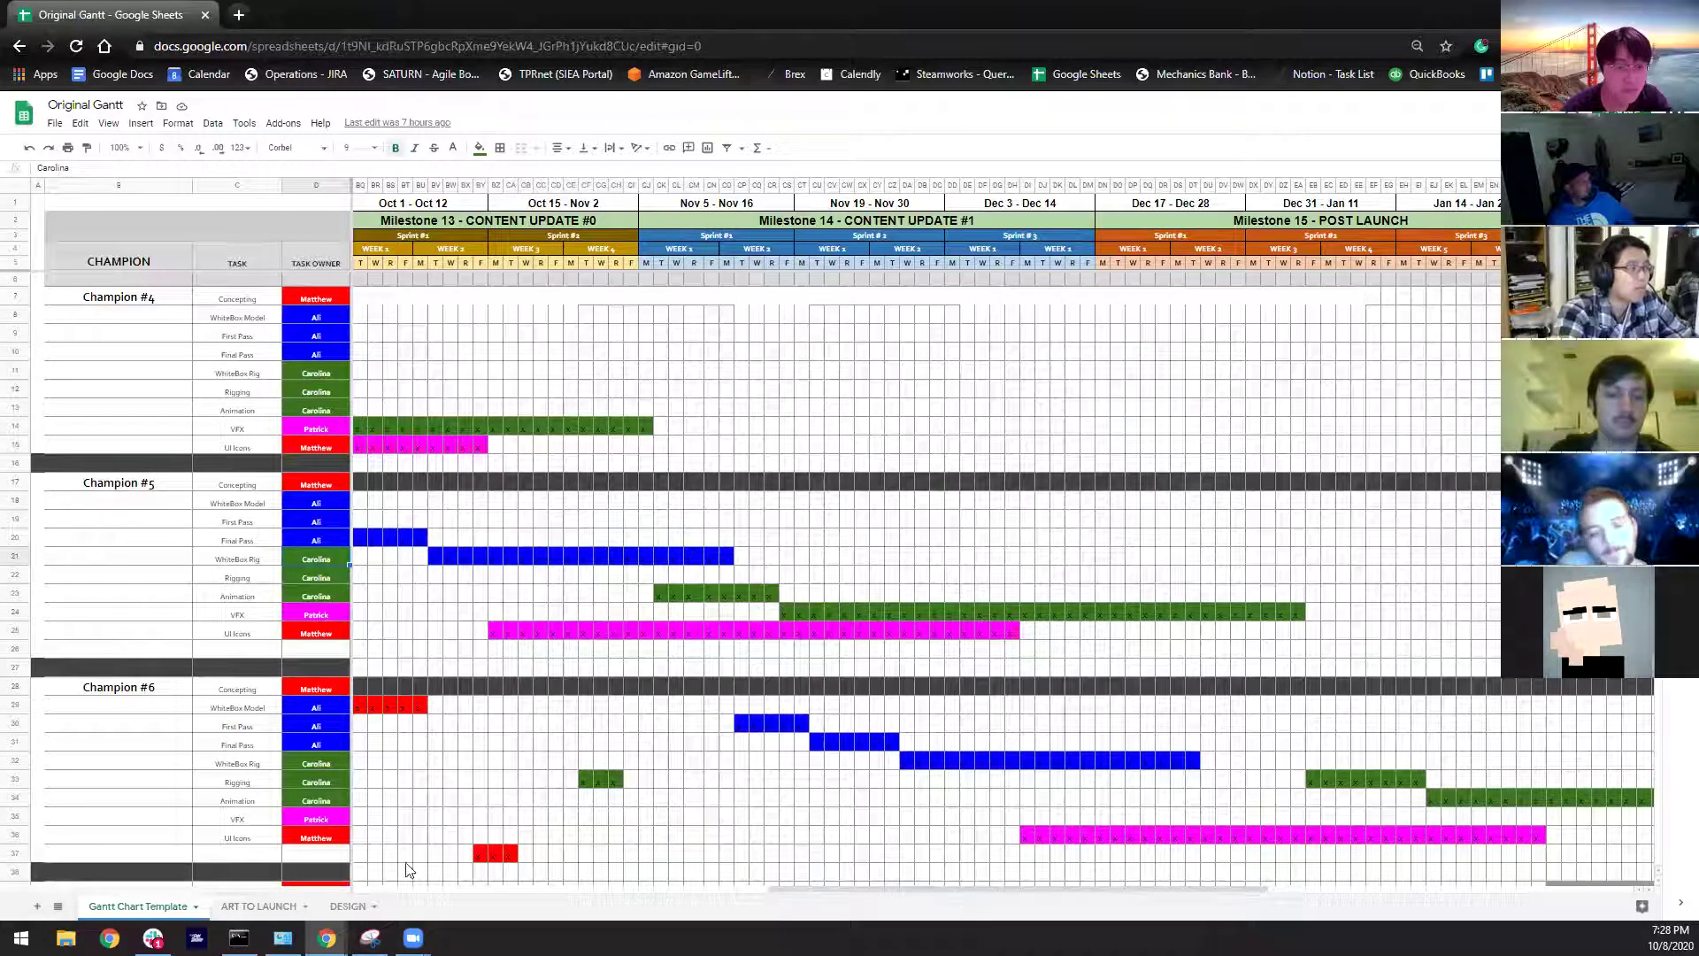
{"action": "scroll", "coordinate": [730, 708], "scroll_direction": "down", "scroll_amount": 3}
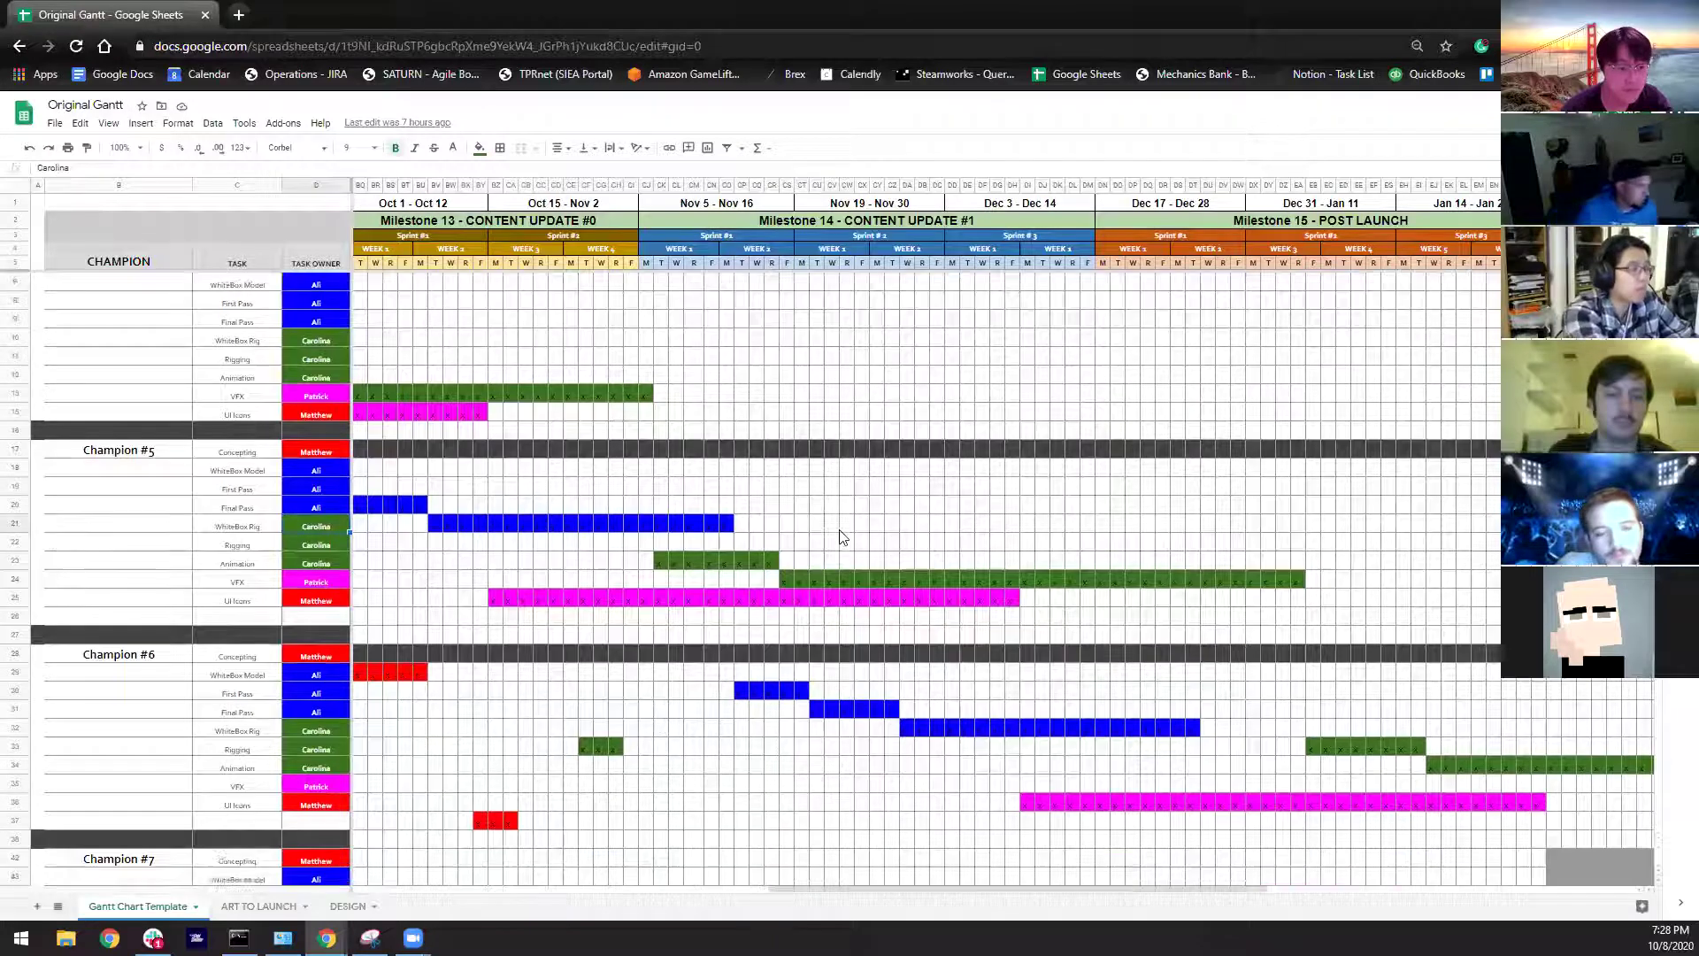
{"action": "scroll", "coordinate": [824, 539], "scroll_direction": "up", "scroll_amount": 3}
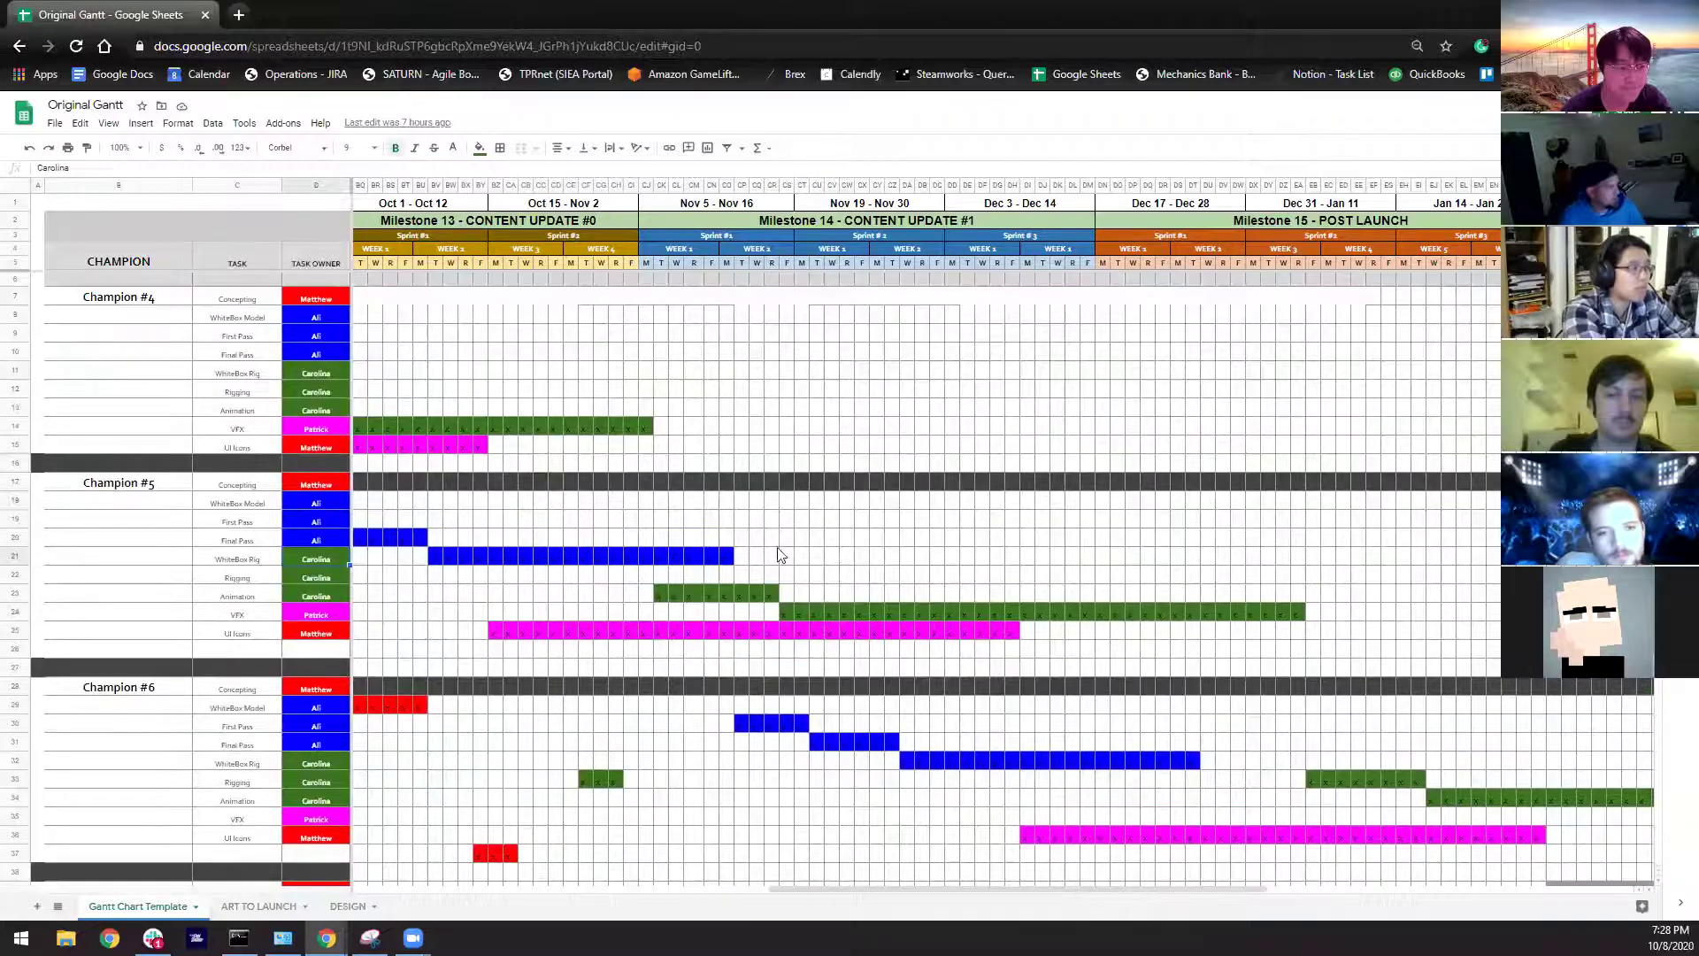
- Shorten Champion #5's WhiteBox Rig bar by clearing the contents and fill color of its cells from the first Tuesday of Nov 5 - Nov 16 onward
{"action": "left_click", "coordinate": [664, 559]}
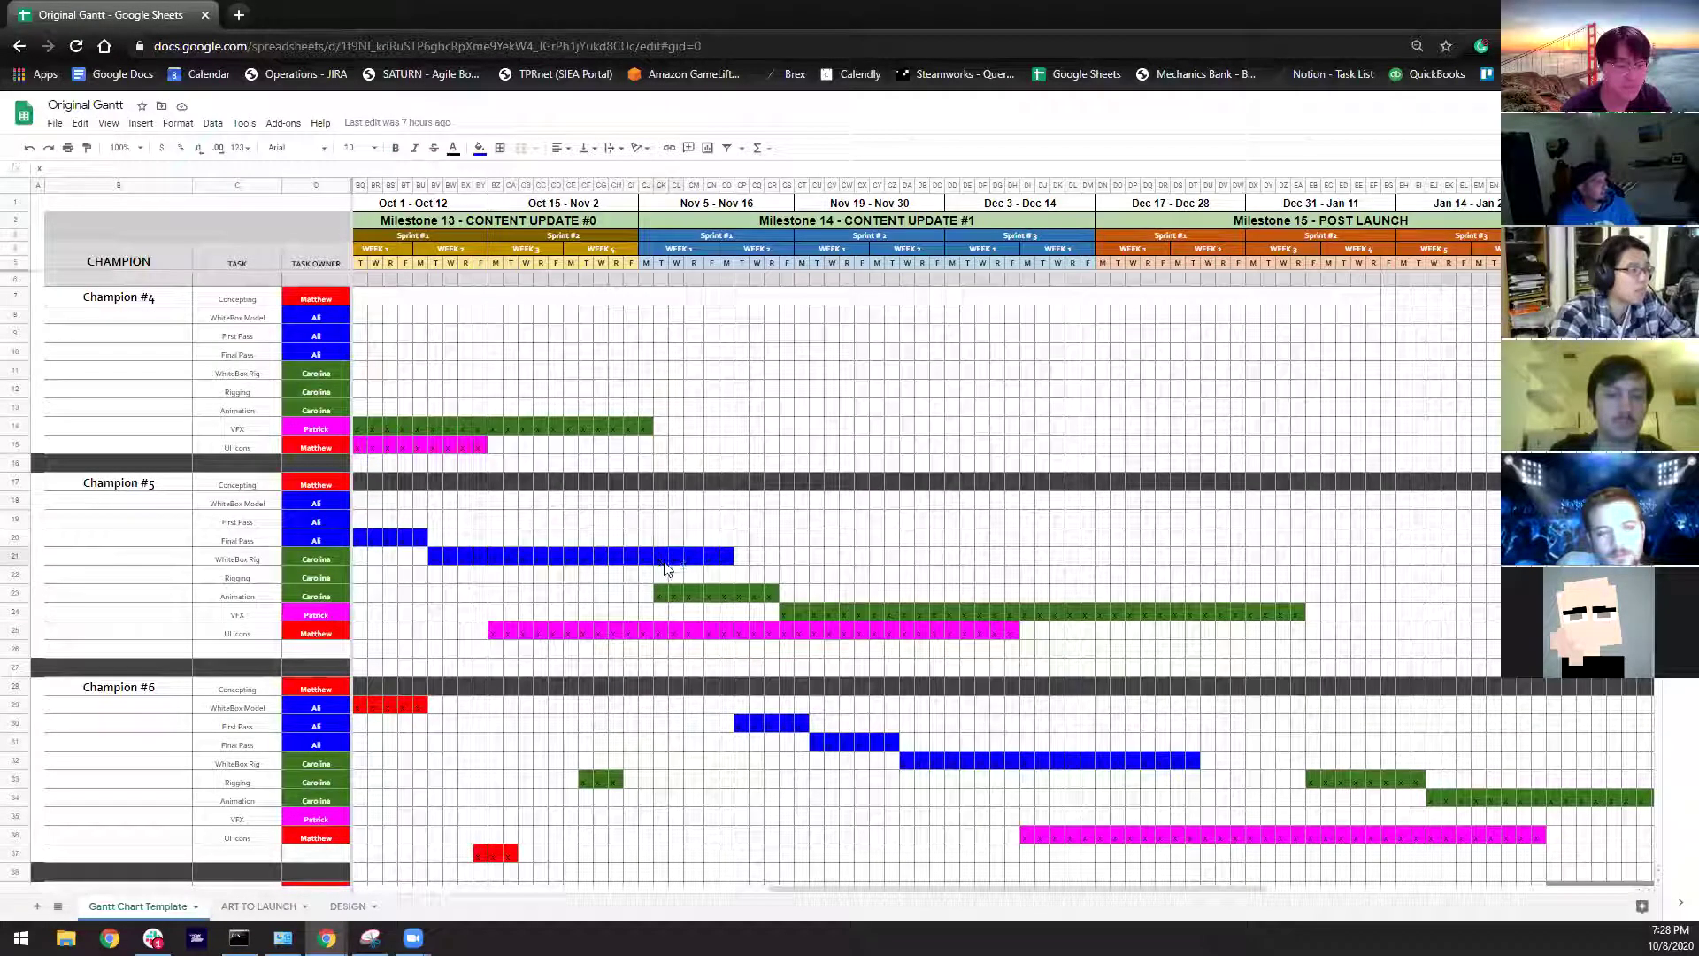
{"action": "left_click", "coordinate": [757, 566], "text": "shift"}
{"action": "key", "text": "Delete"}
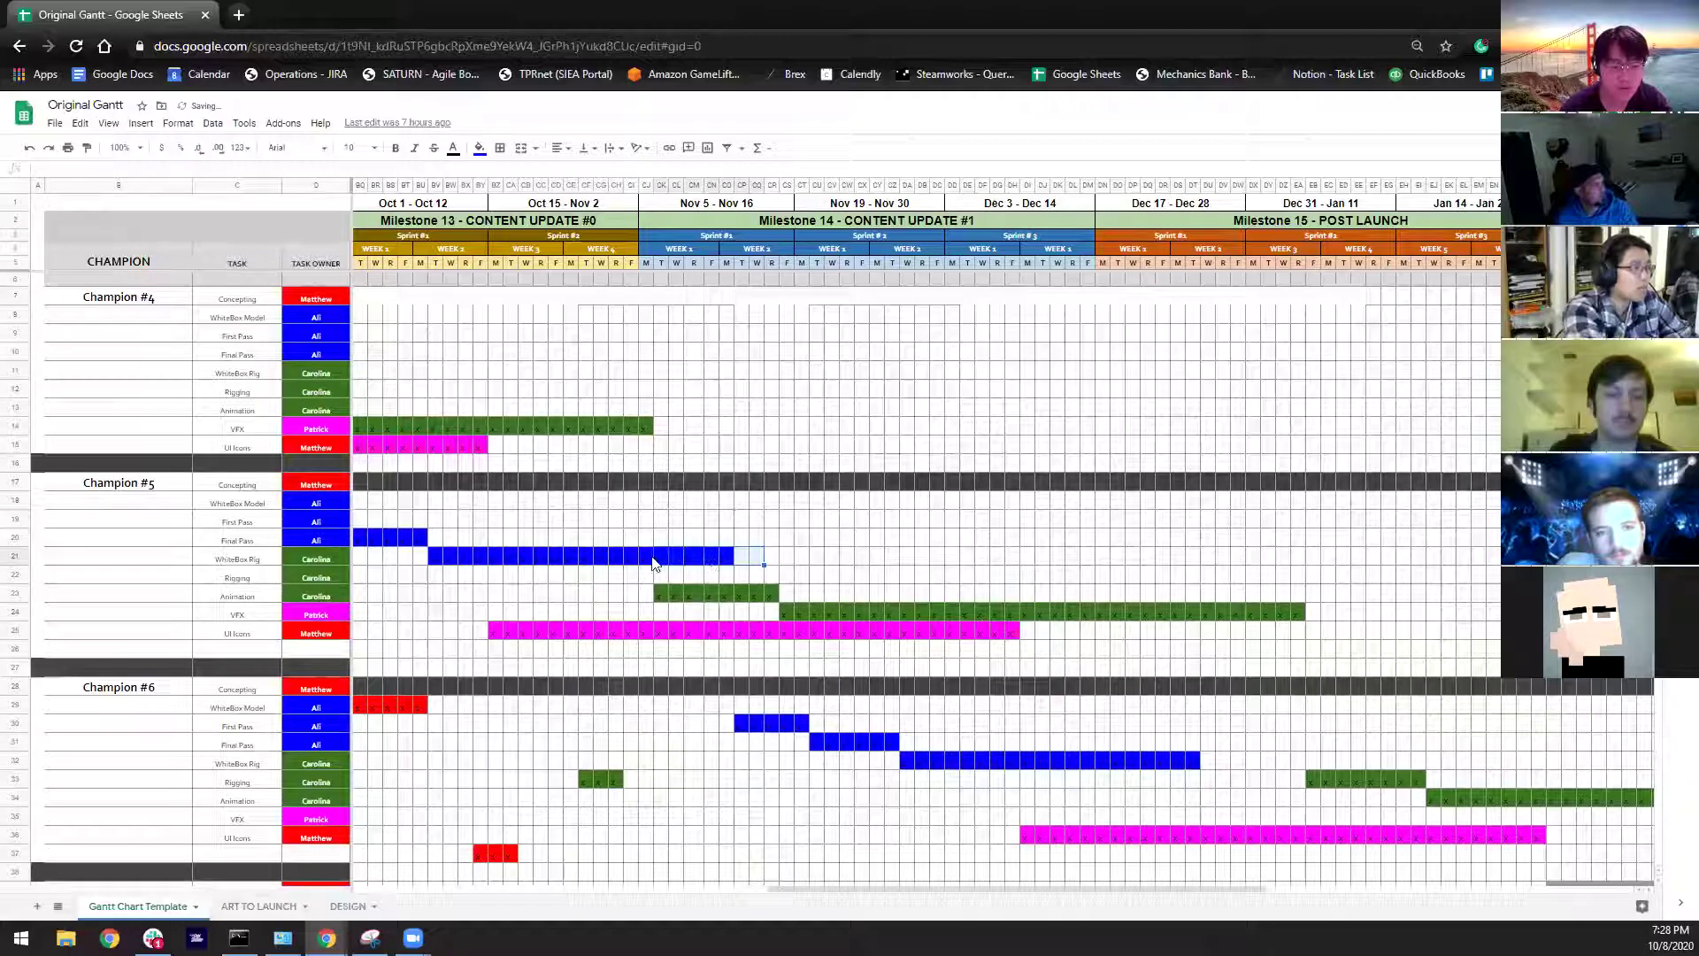
{"action": "left_click", "coordinate": [478, 148]}
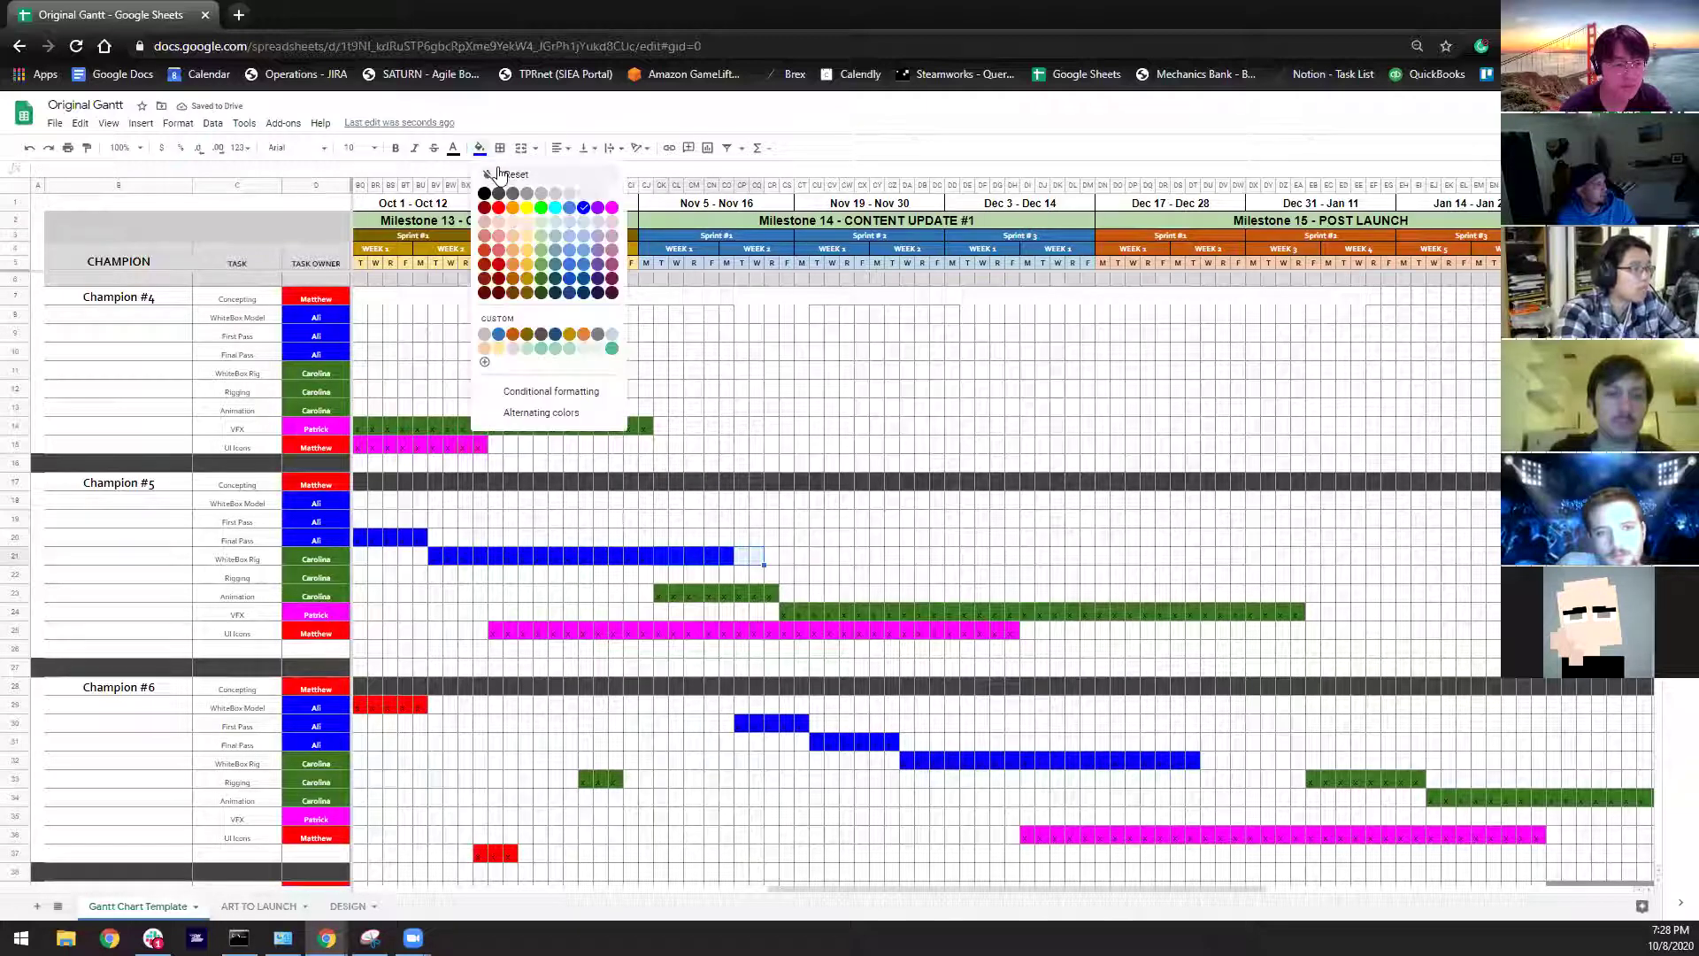
{"action": "left_click", "coordinate": [498, 175]}
{"action": "left_click", "coordinate": [656, 563]}
{"action": "key", "text": "Down"}
{"action": "key", "text": "Down"}
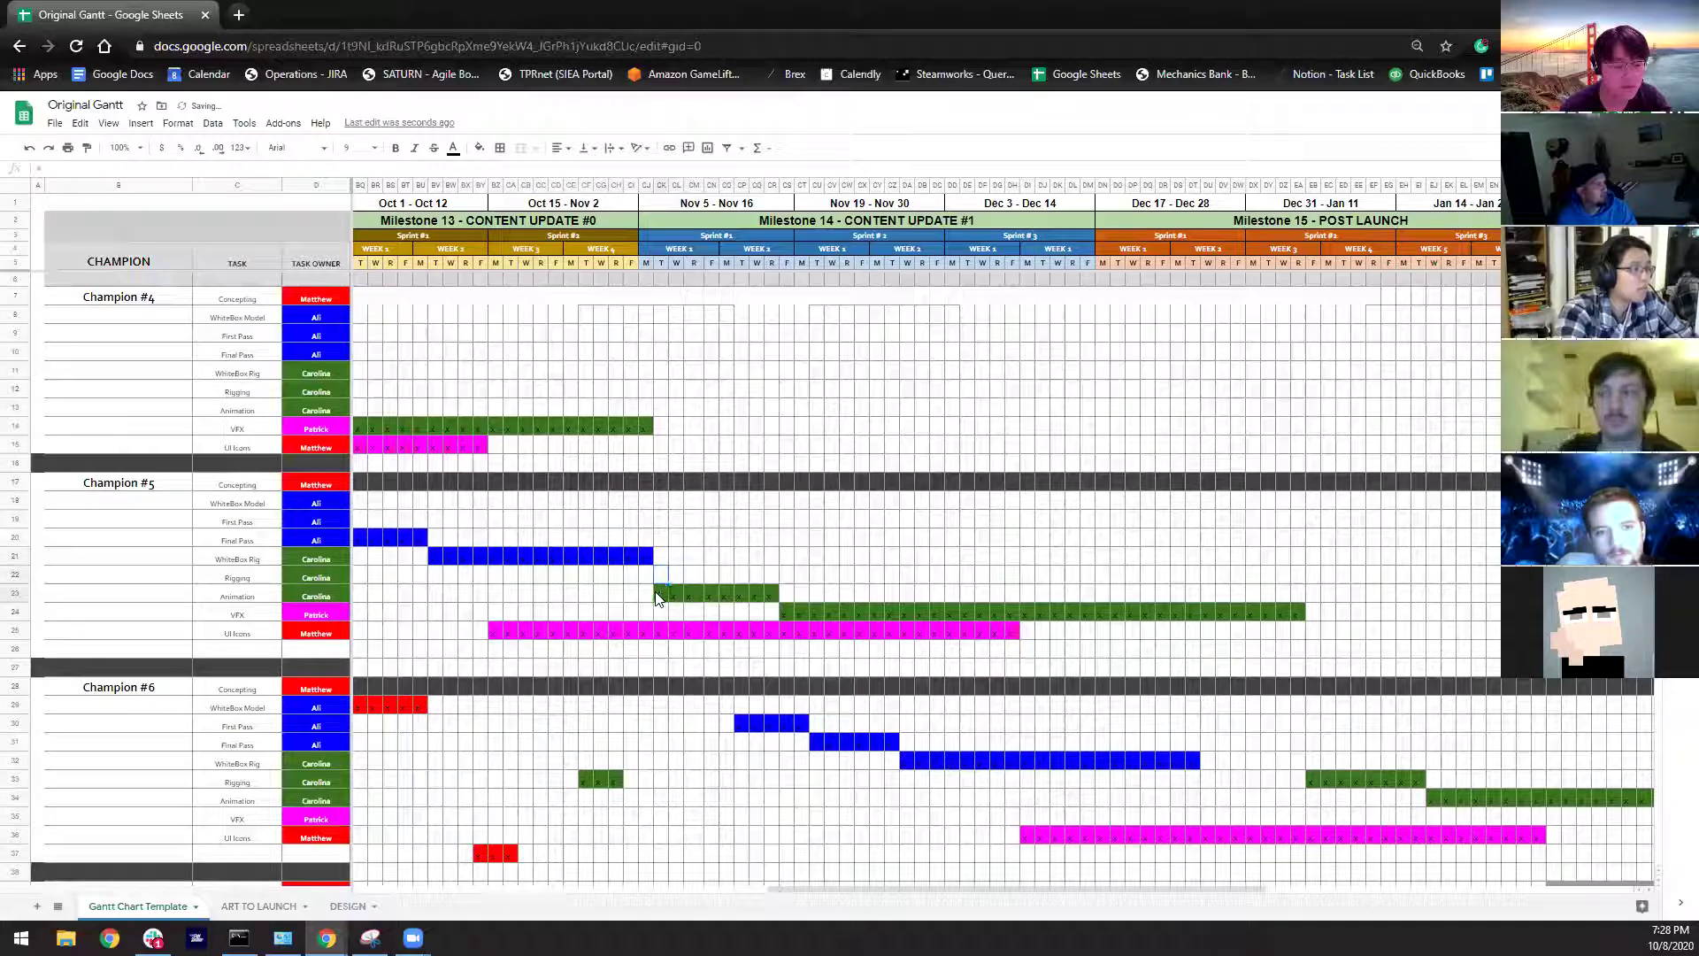
- Examine the handoff from the end of Champion #5's WhiteBox Rig bar to its Rigging, Animation and VFX rows
{"action": "left_click", "coordinate": [617, 559]}
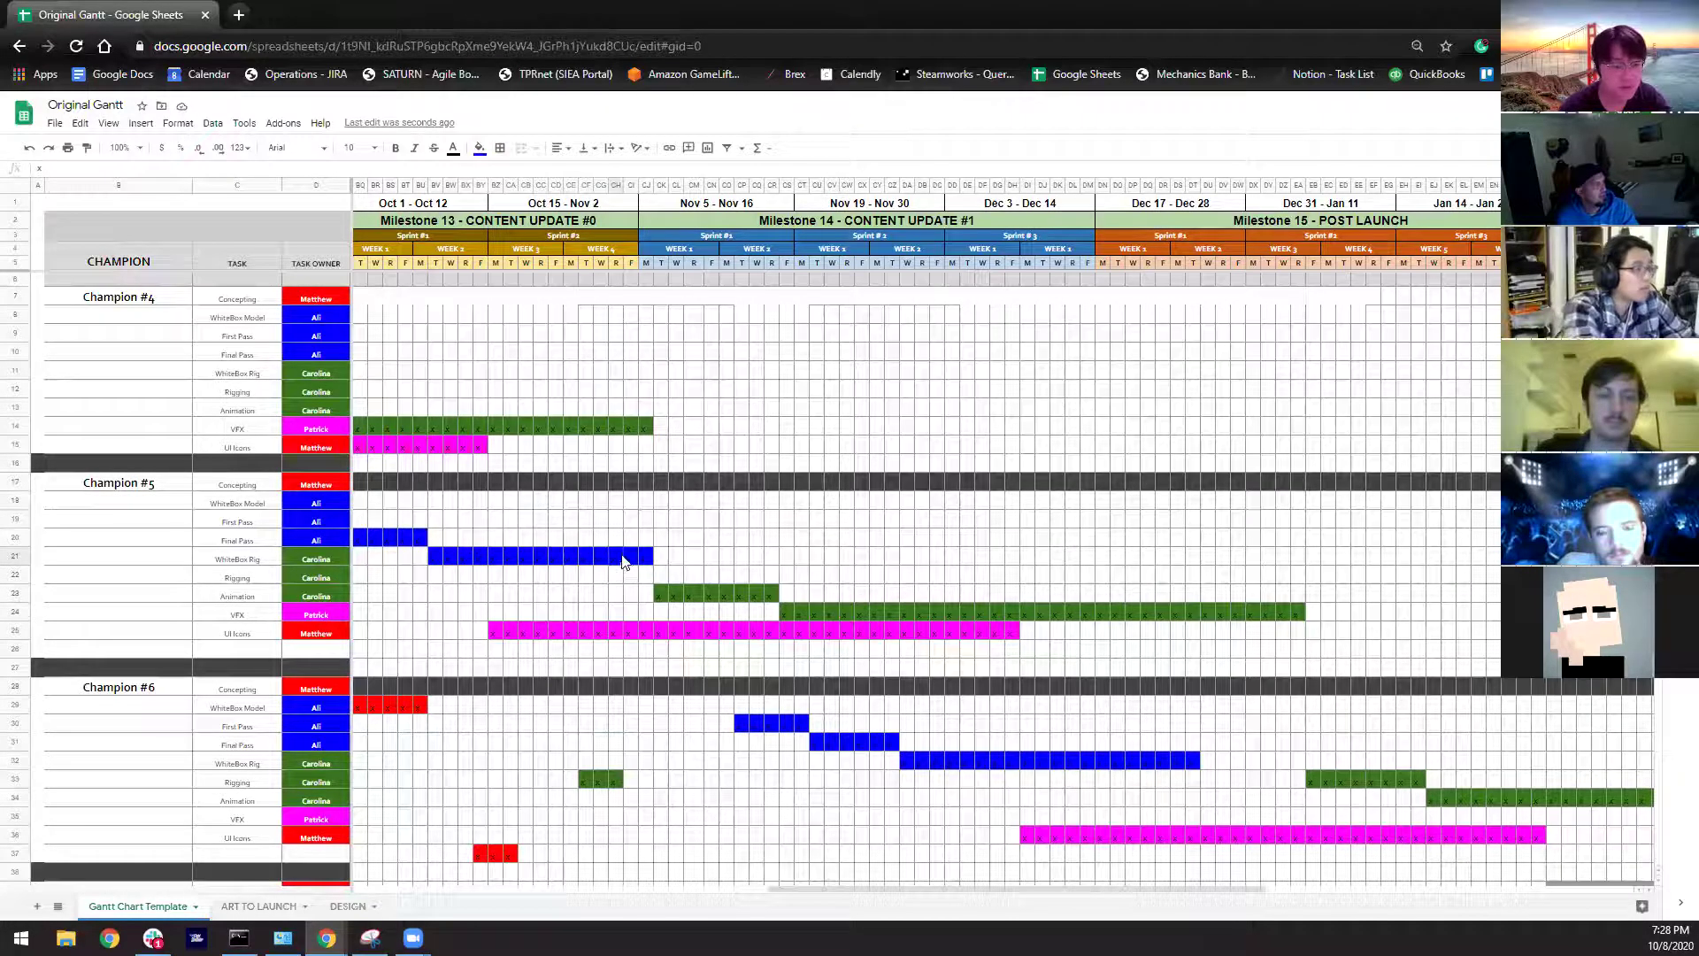
{"action": "left_click", "coordinate": [648, 567]}
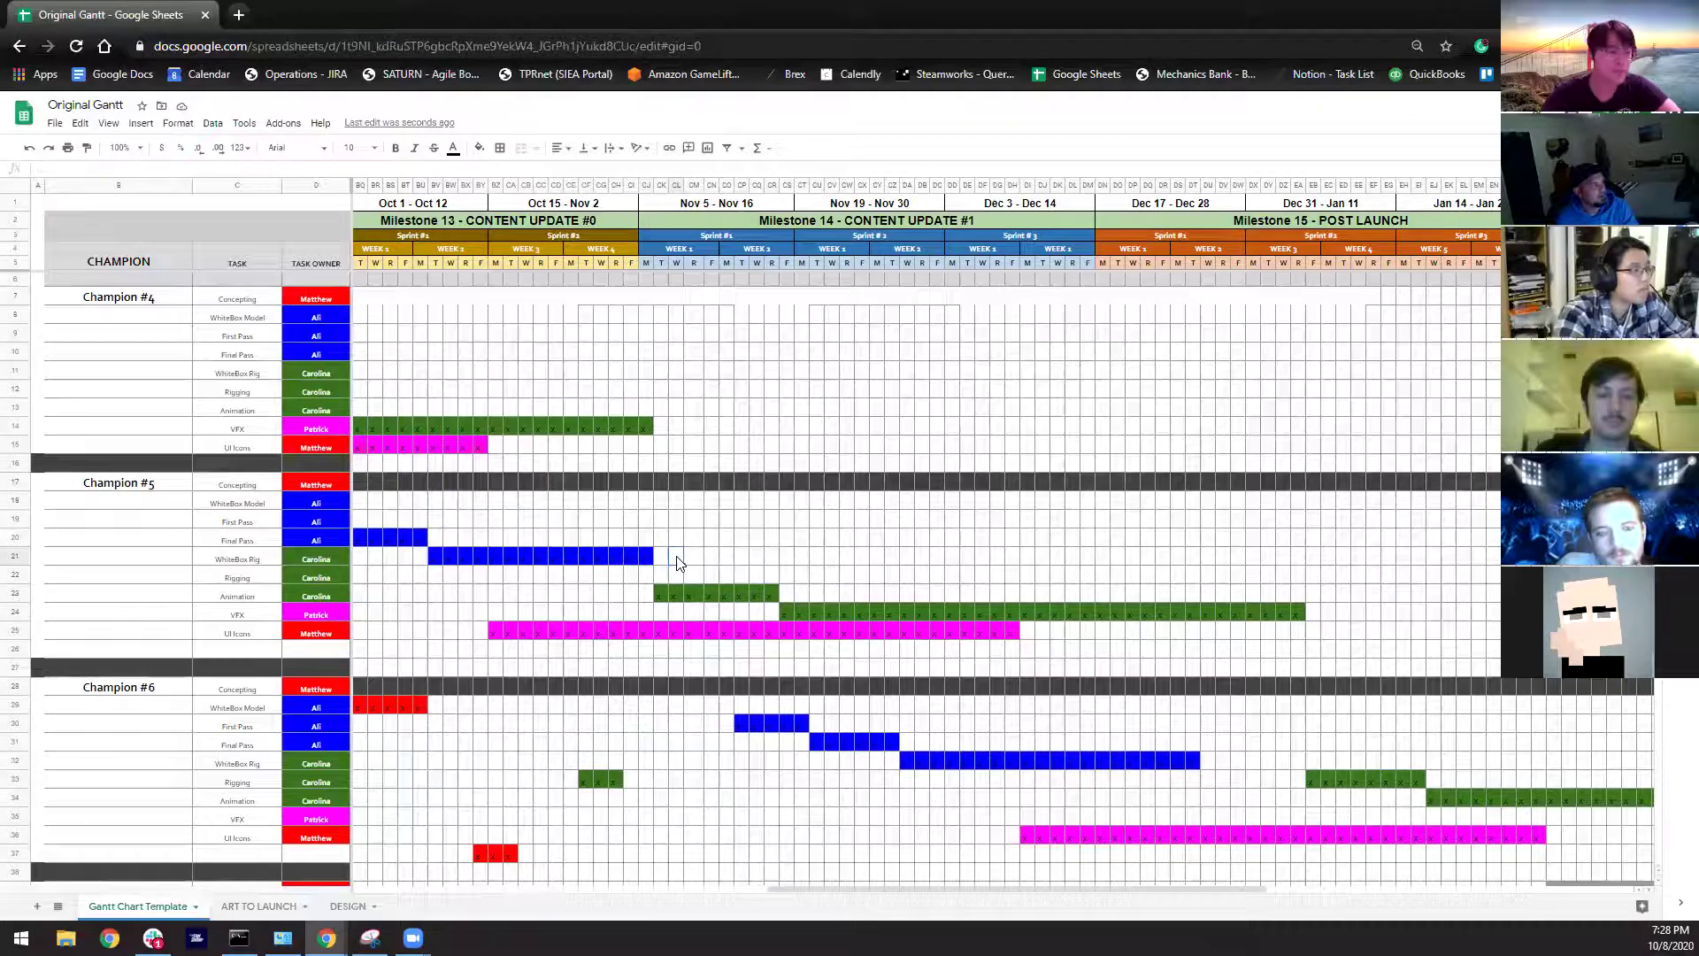
{"action": "left_click_drag", "start_coordinate": [647, 576], "coordinate": [1319, 616]}
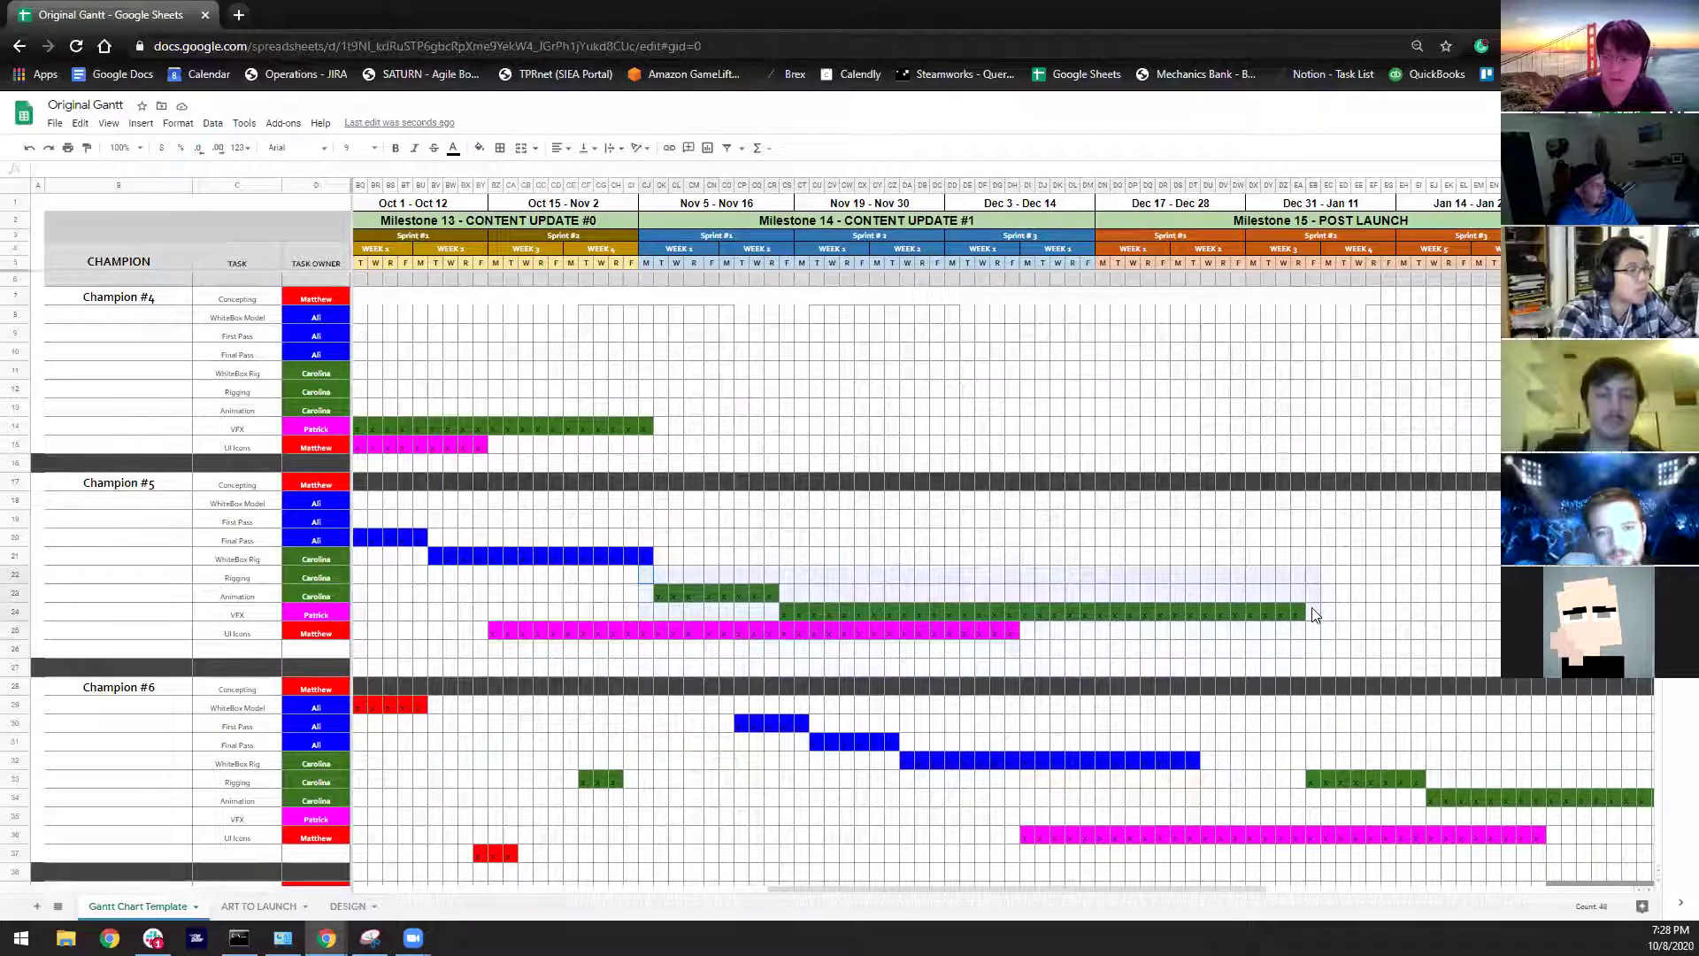
{"action": "left_click", "coordinate": [650, 563]}
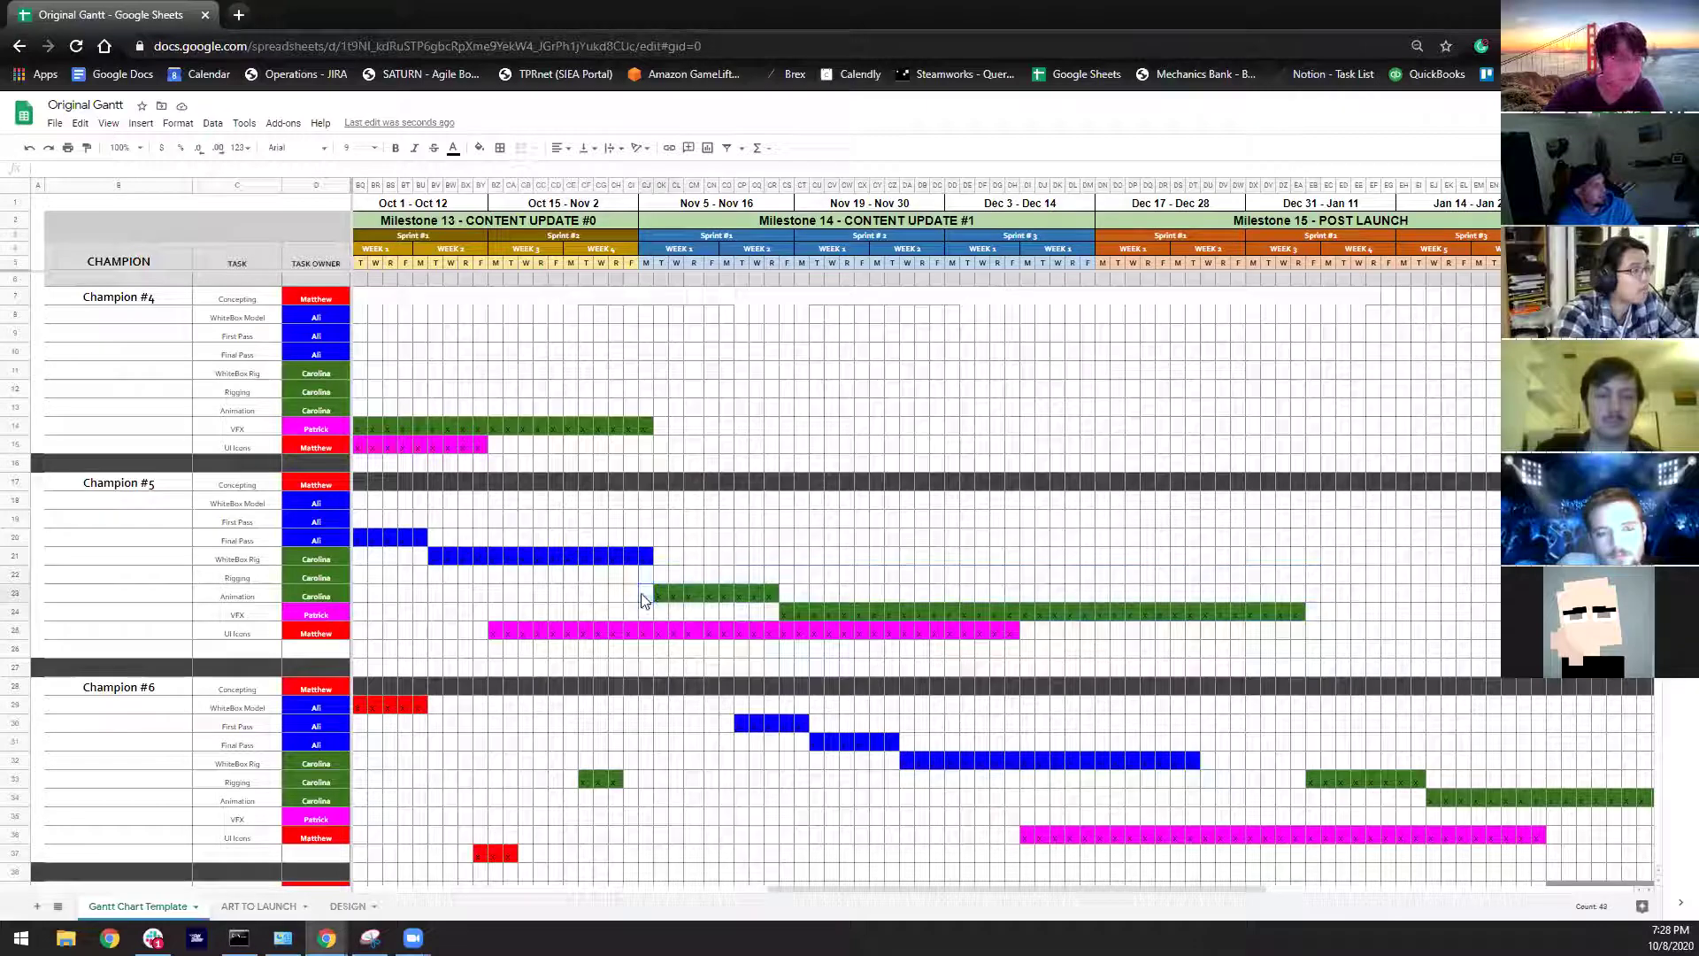
{"action": "left_click", "coordinate": [656, 594]}
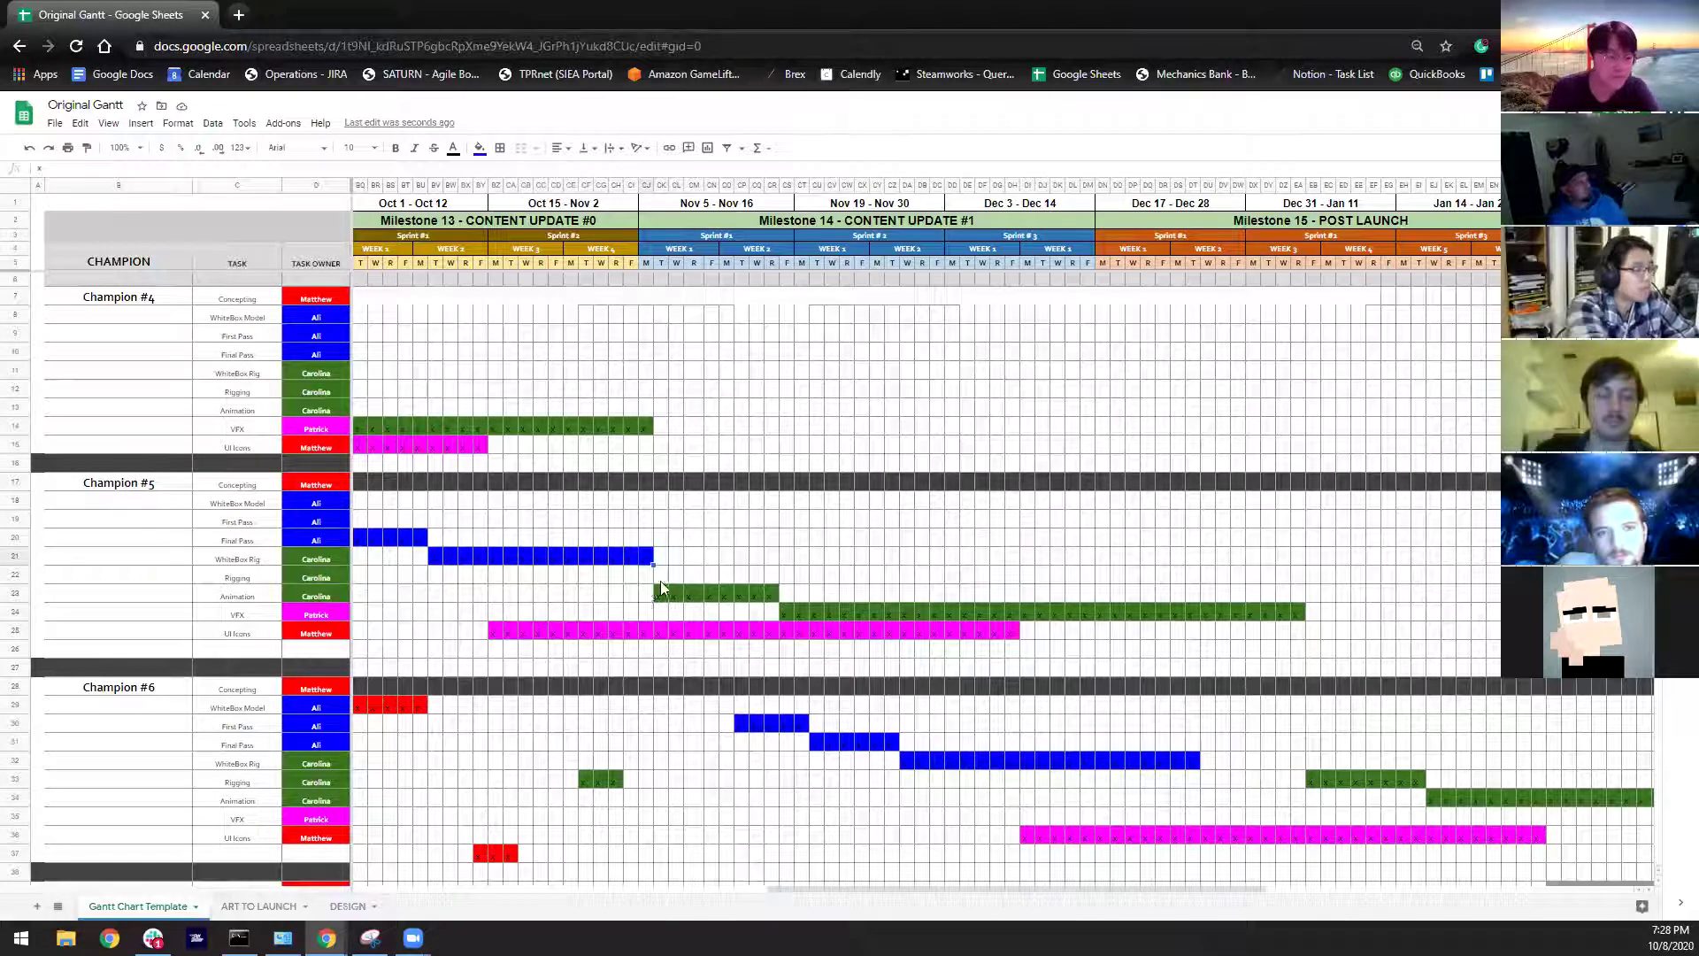
{"action": "left_click", "coordinate": [649, 557]}
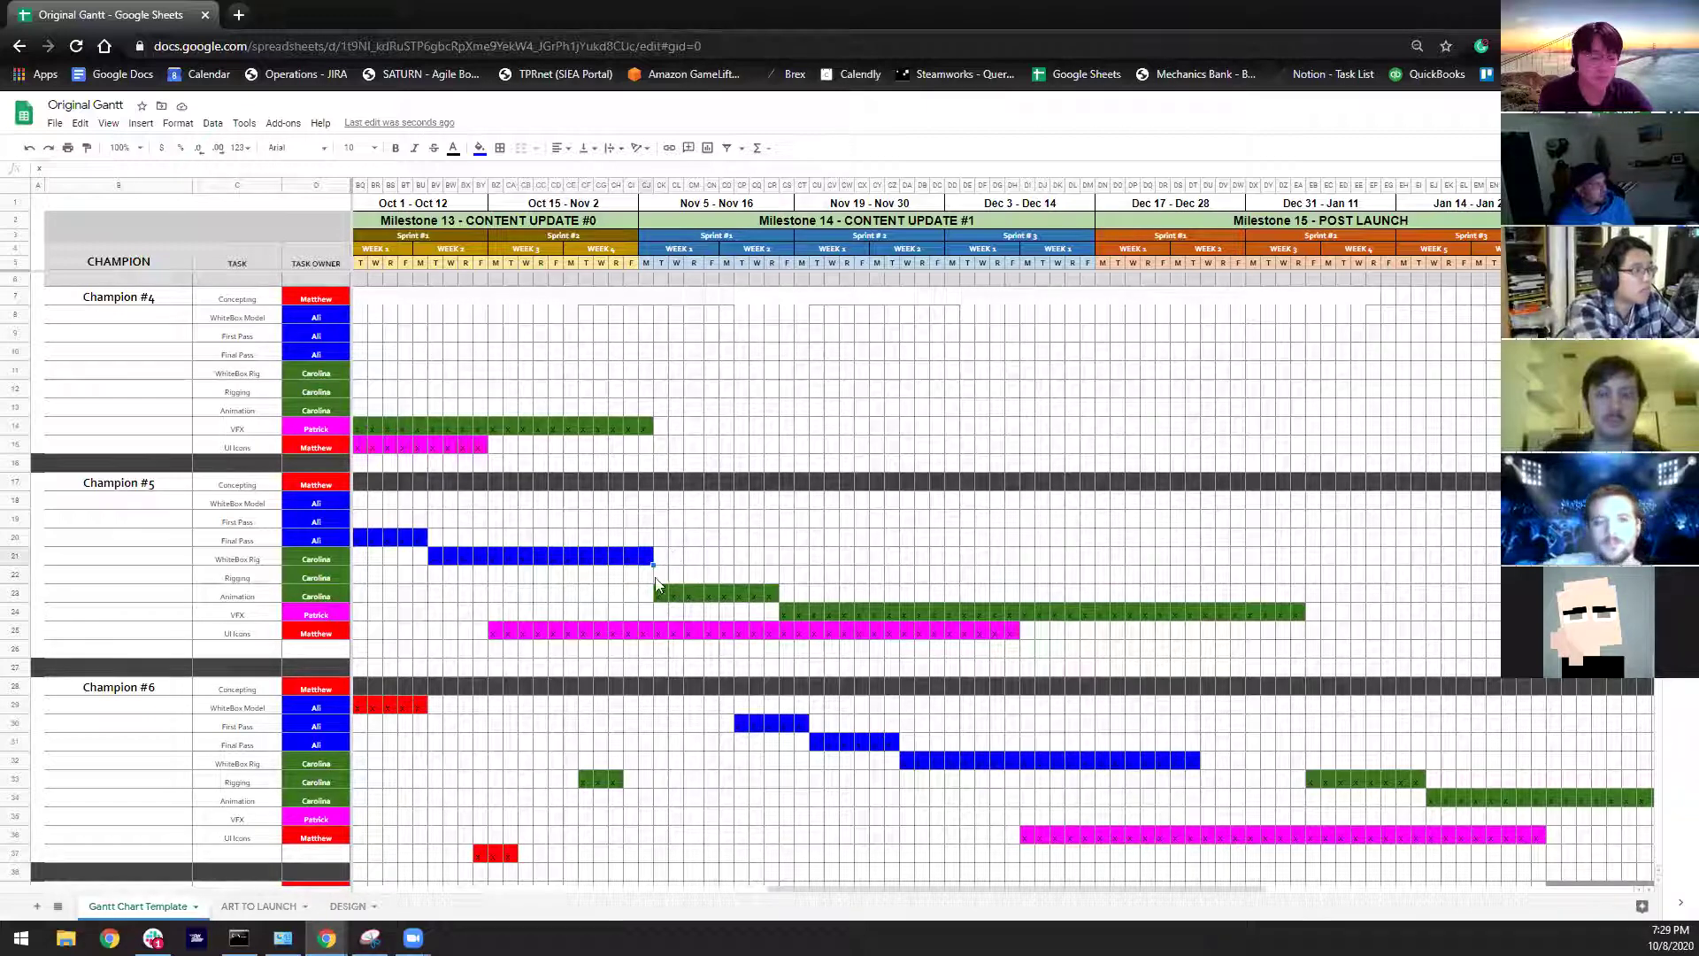
{"action": "left_click", "coordinate": [311, 573]}
{"action": "left_click", "coordinate": [660, 594]}
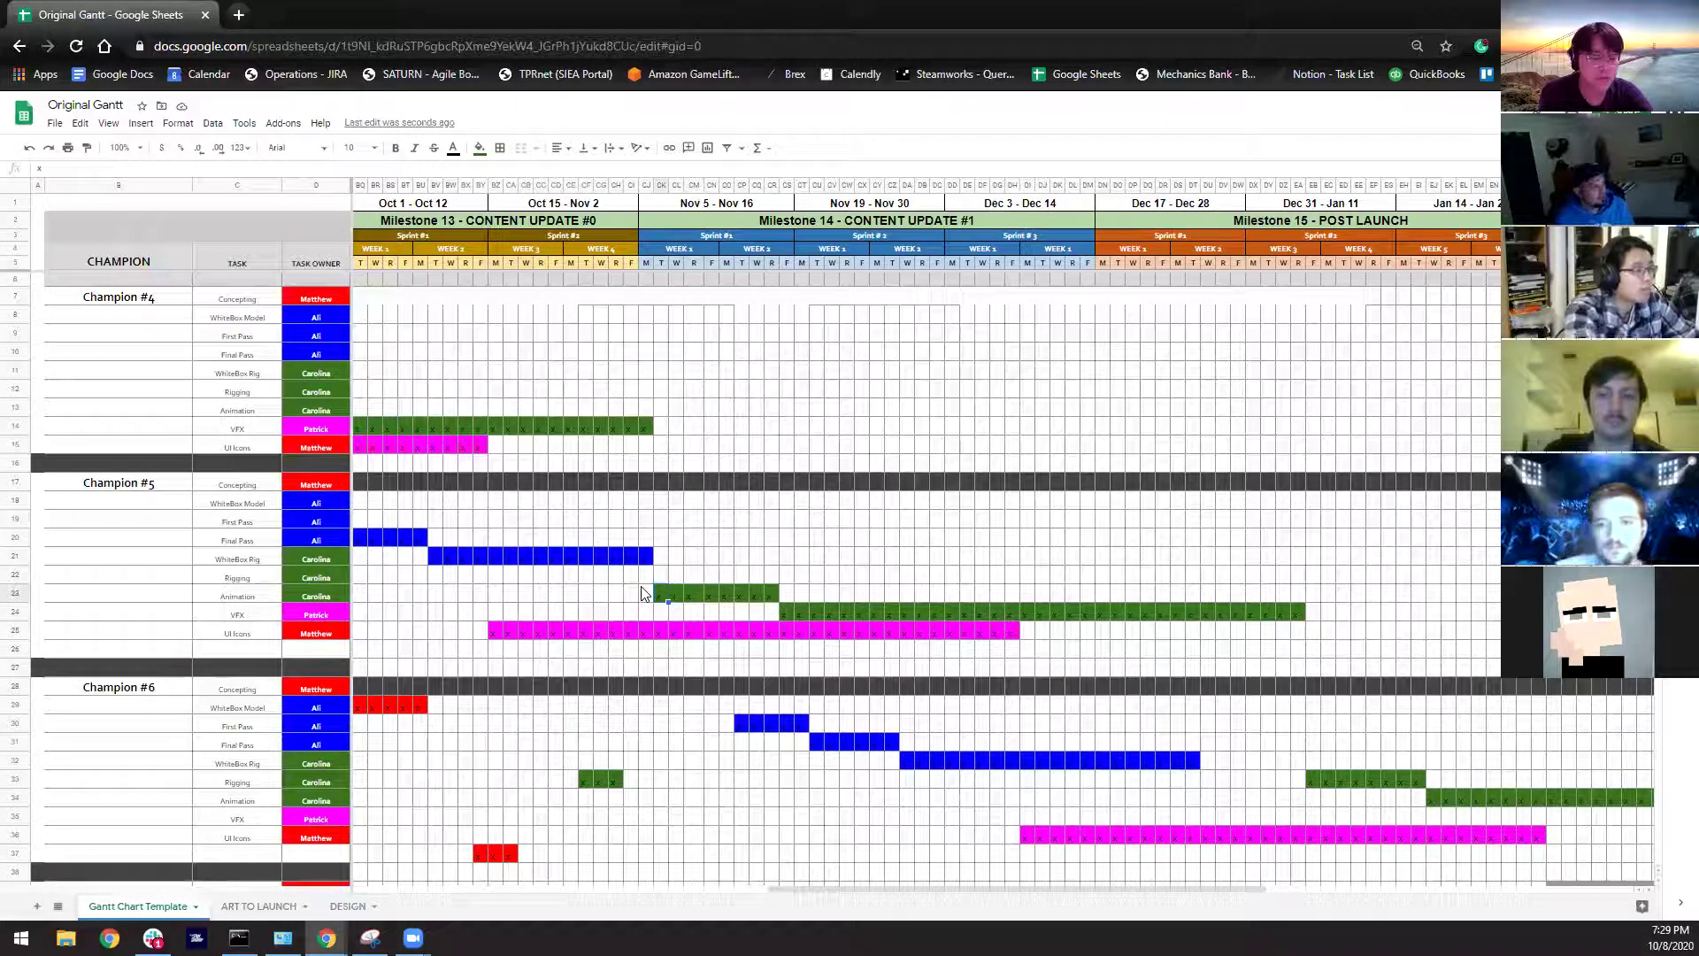
- Inspect the Champion #5 cells around the Oct 15 - Nov 2 and Nov 5 - Nov 16 sprint boundary, from First Pass down to UI Icons
{"action": "left_click_drag", "start_coordinate": [623, 553], "coordinate": [626, 575]}
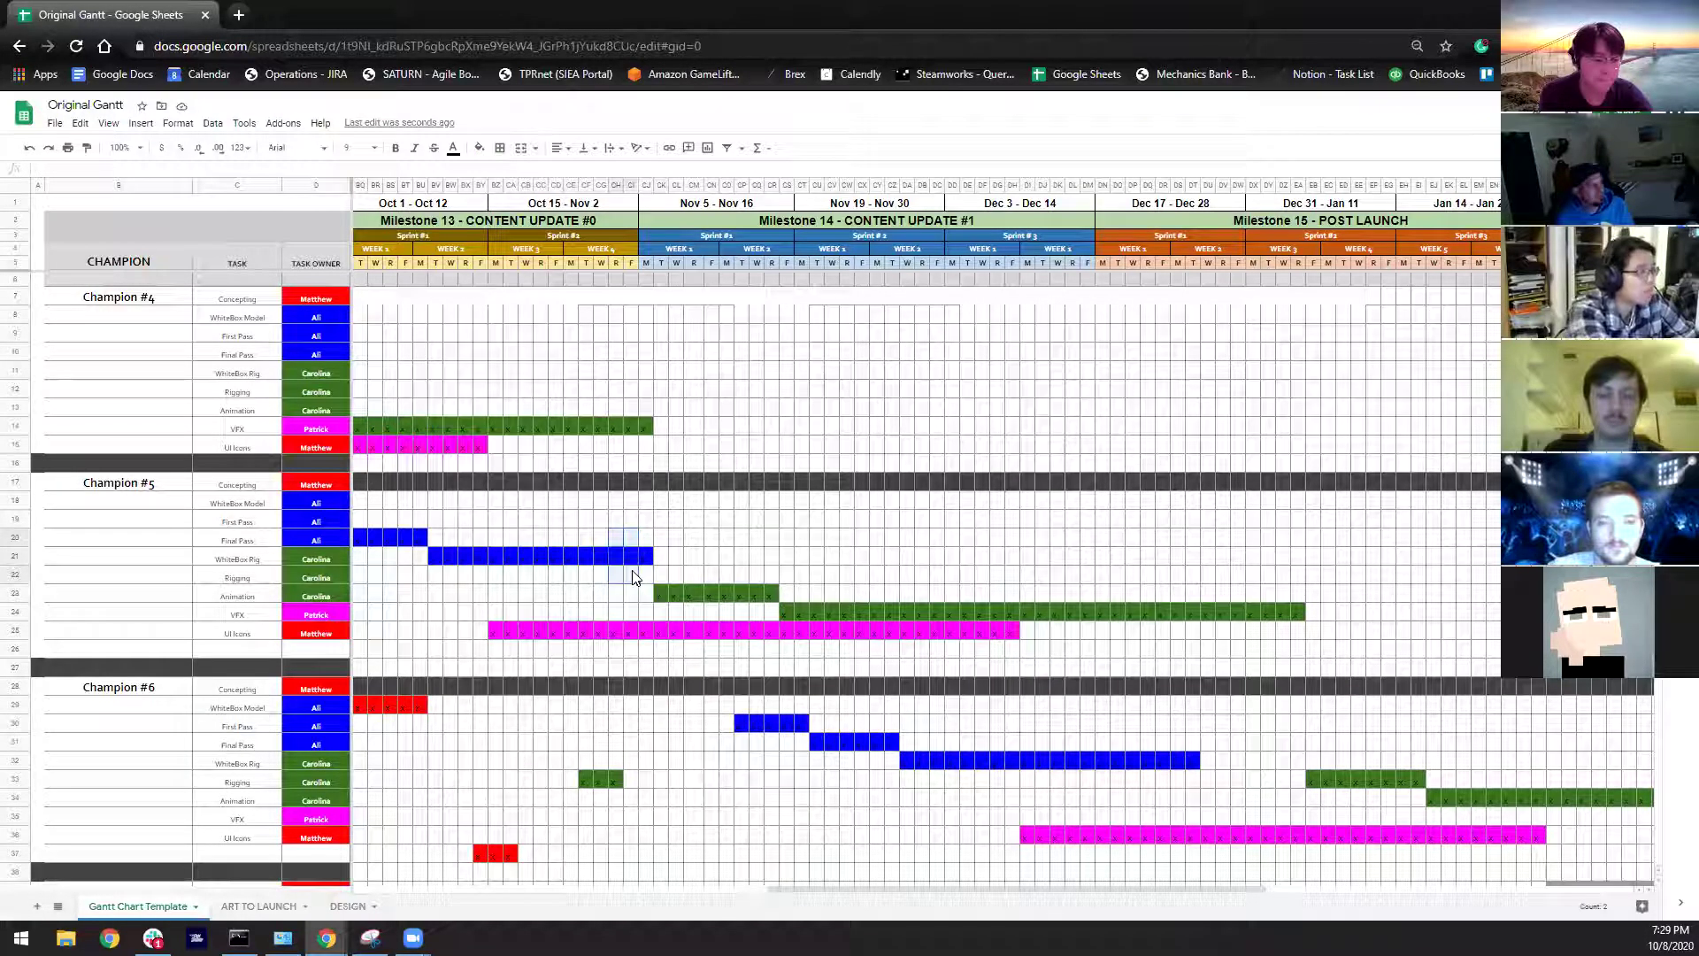
{"action": "left_click", "coordinate": [685, 566]}
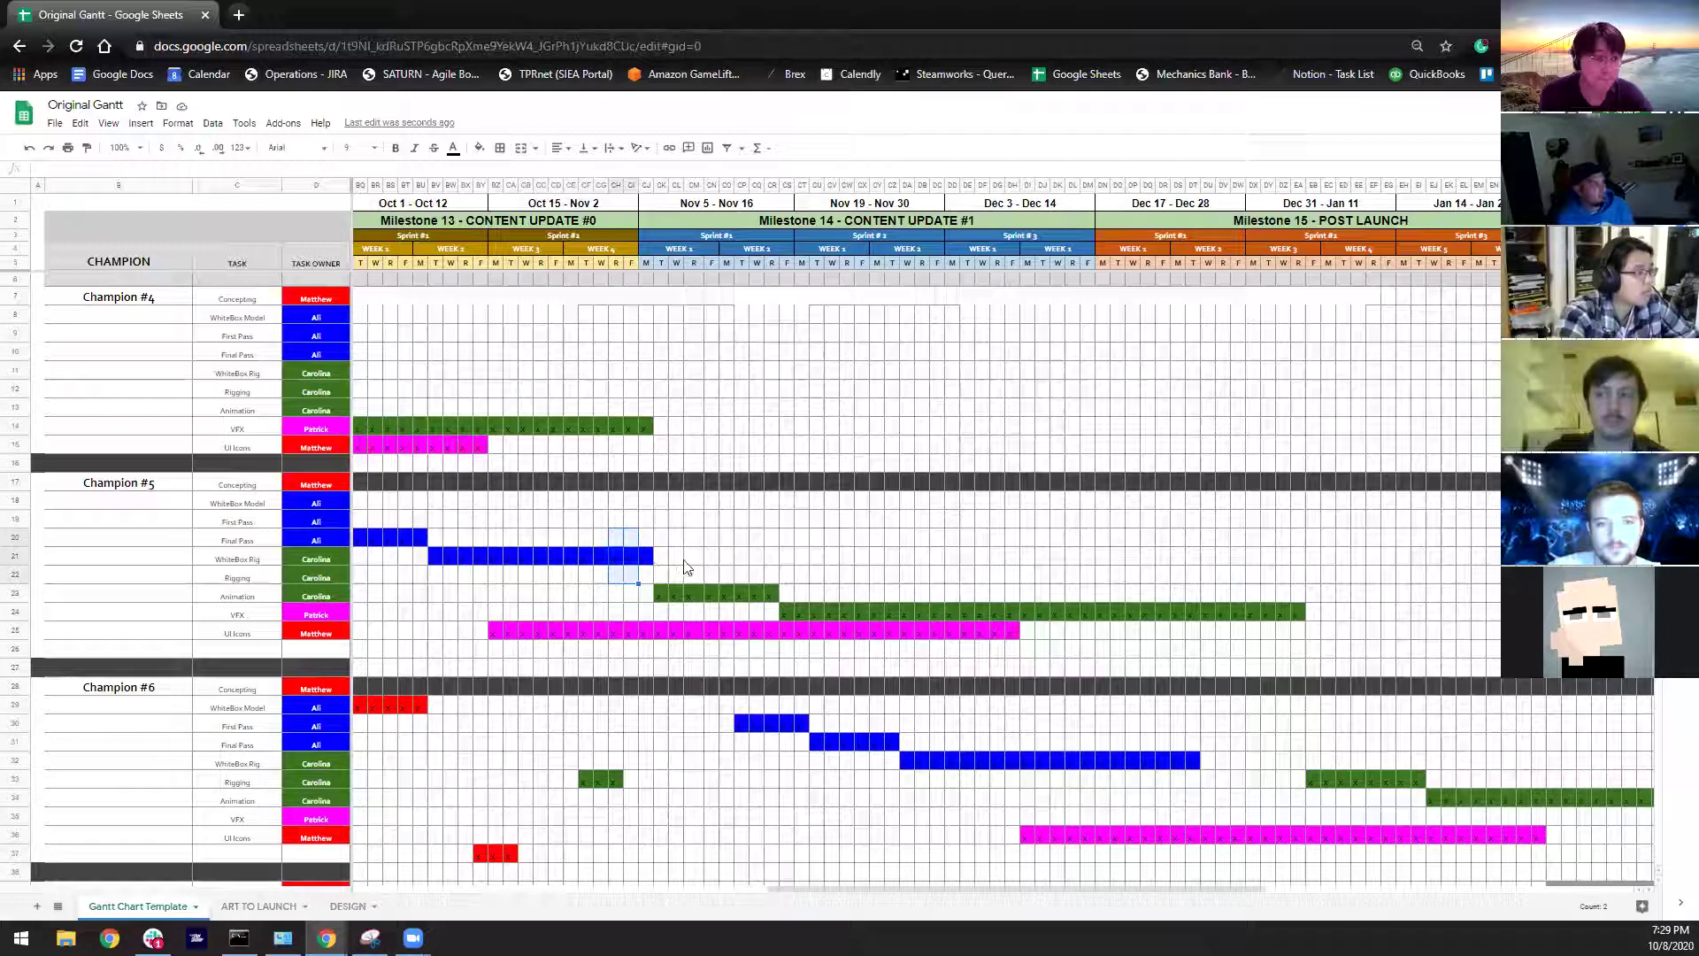
{"action": "left_click_drag", "start_coordinate": [659, 594], "coordinate": [703, 603]}
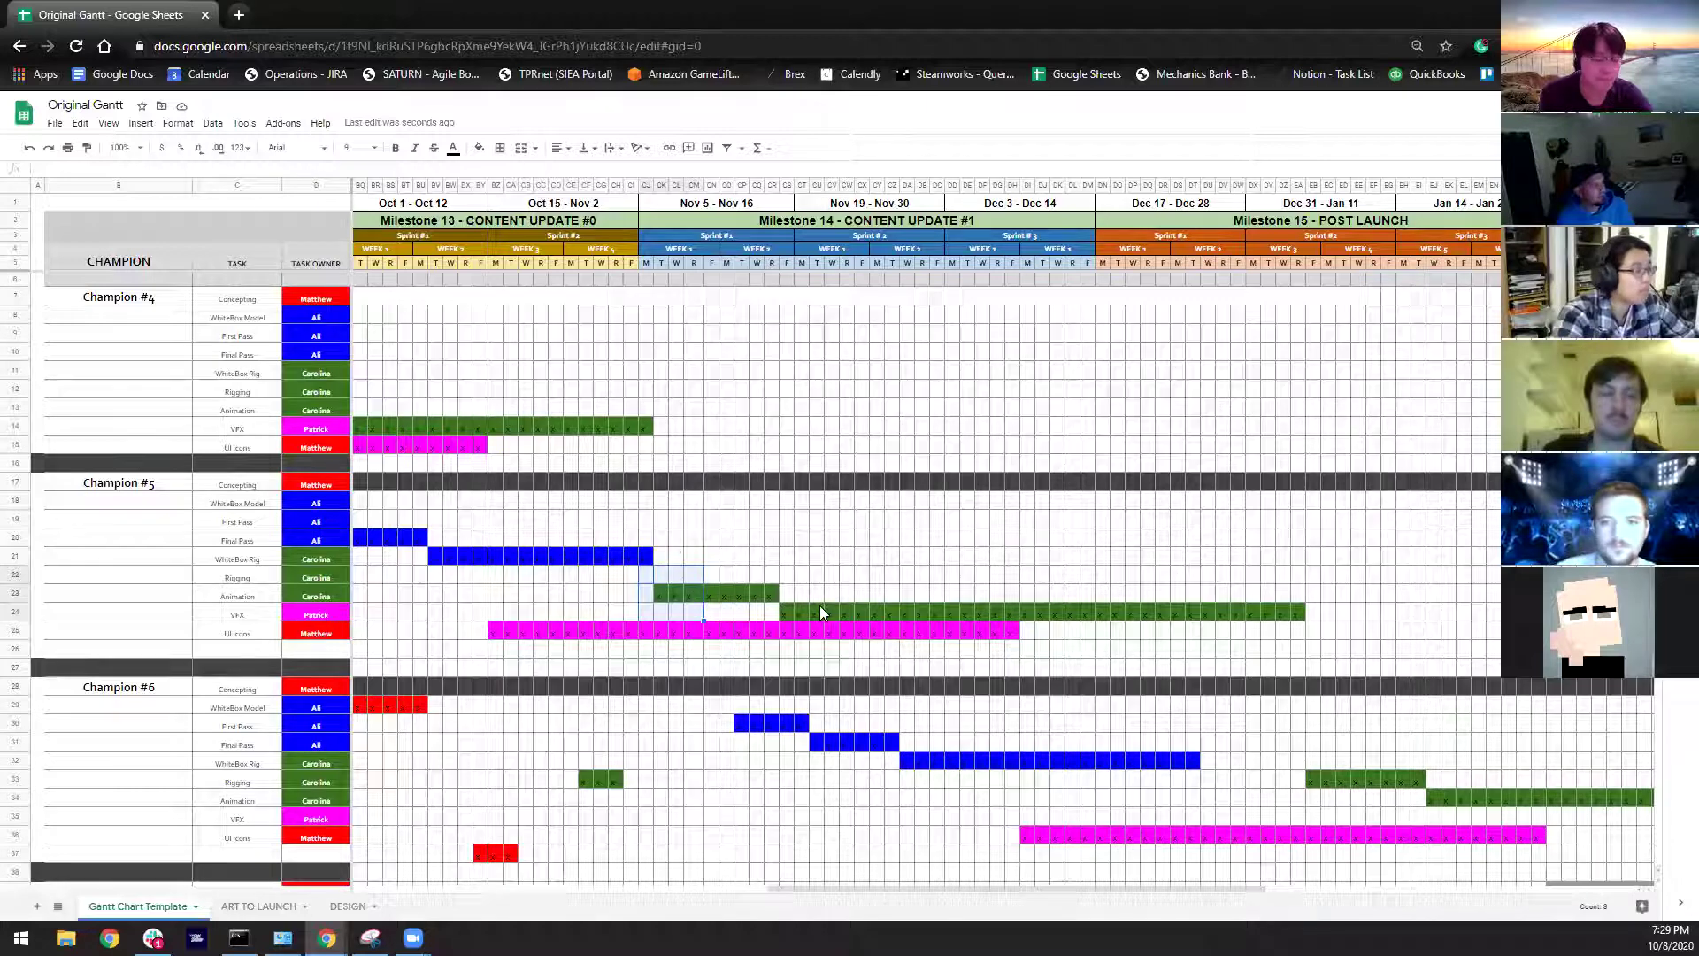
{"action": "left_click", "coordinate": [724, 645]}
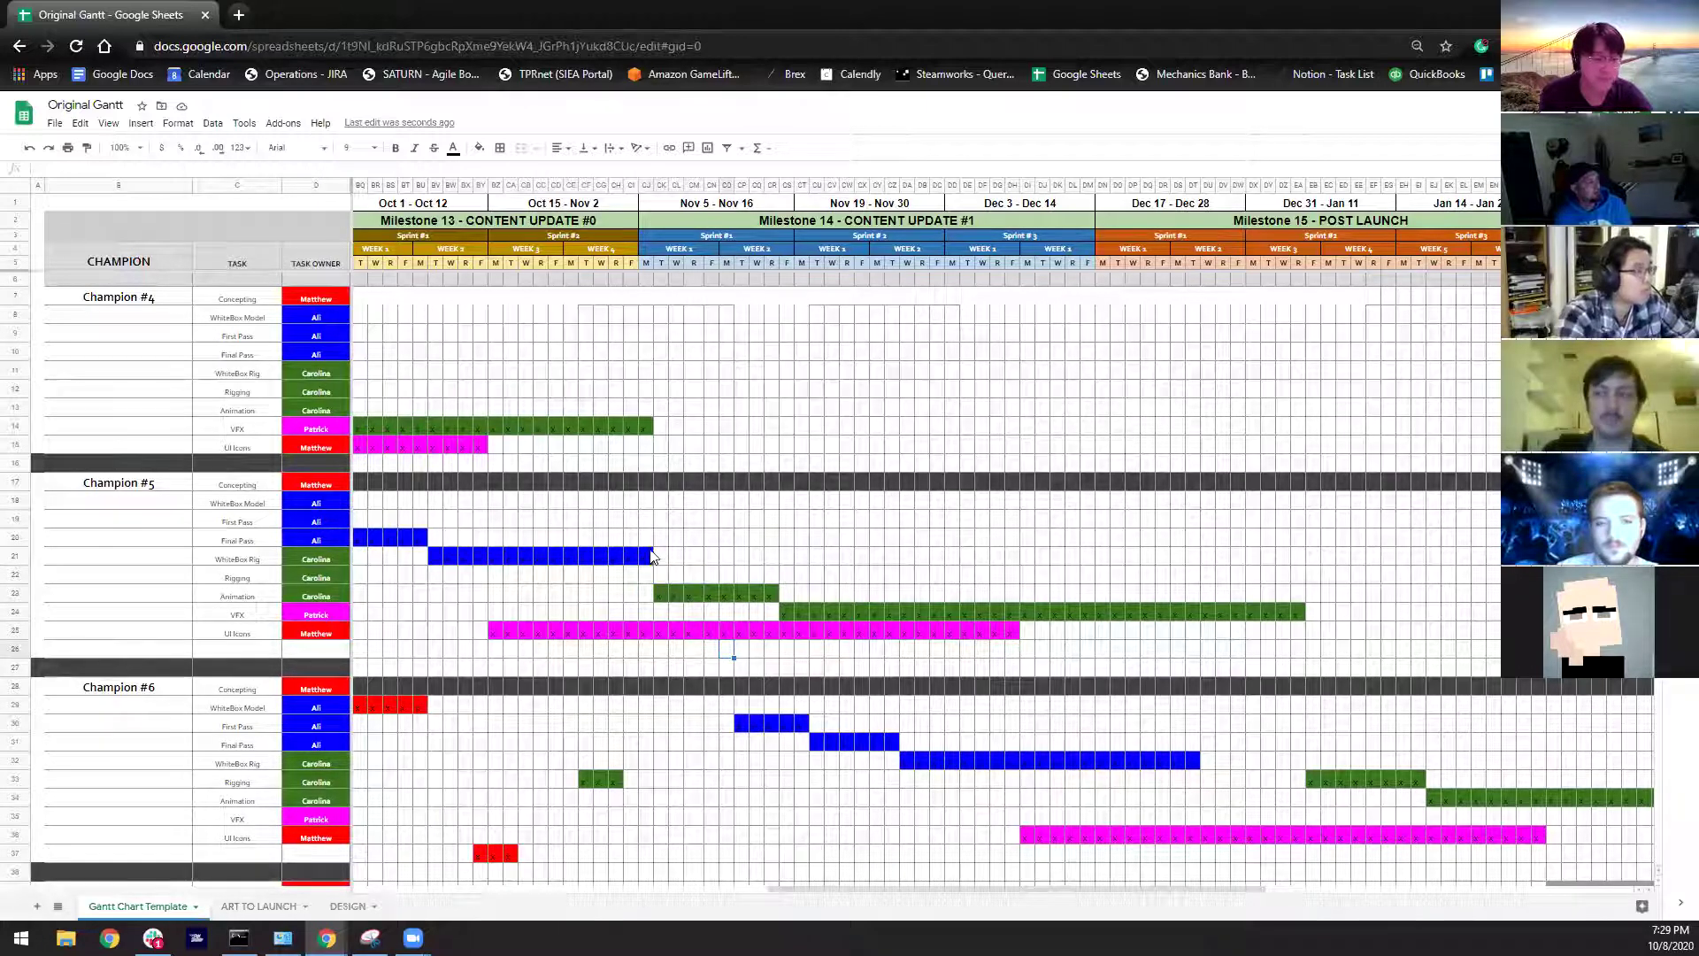
{"action": "left_click_drag", "start_coordinate": [602, 522], "coordinate": [717, 615]}
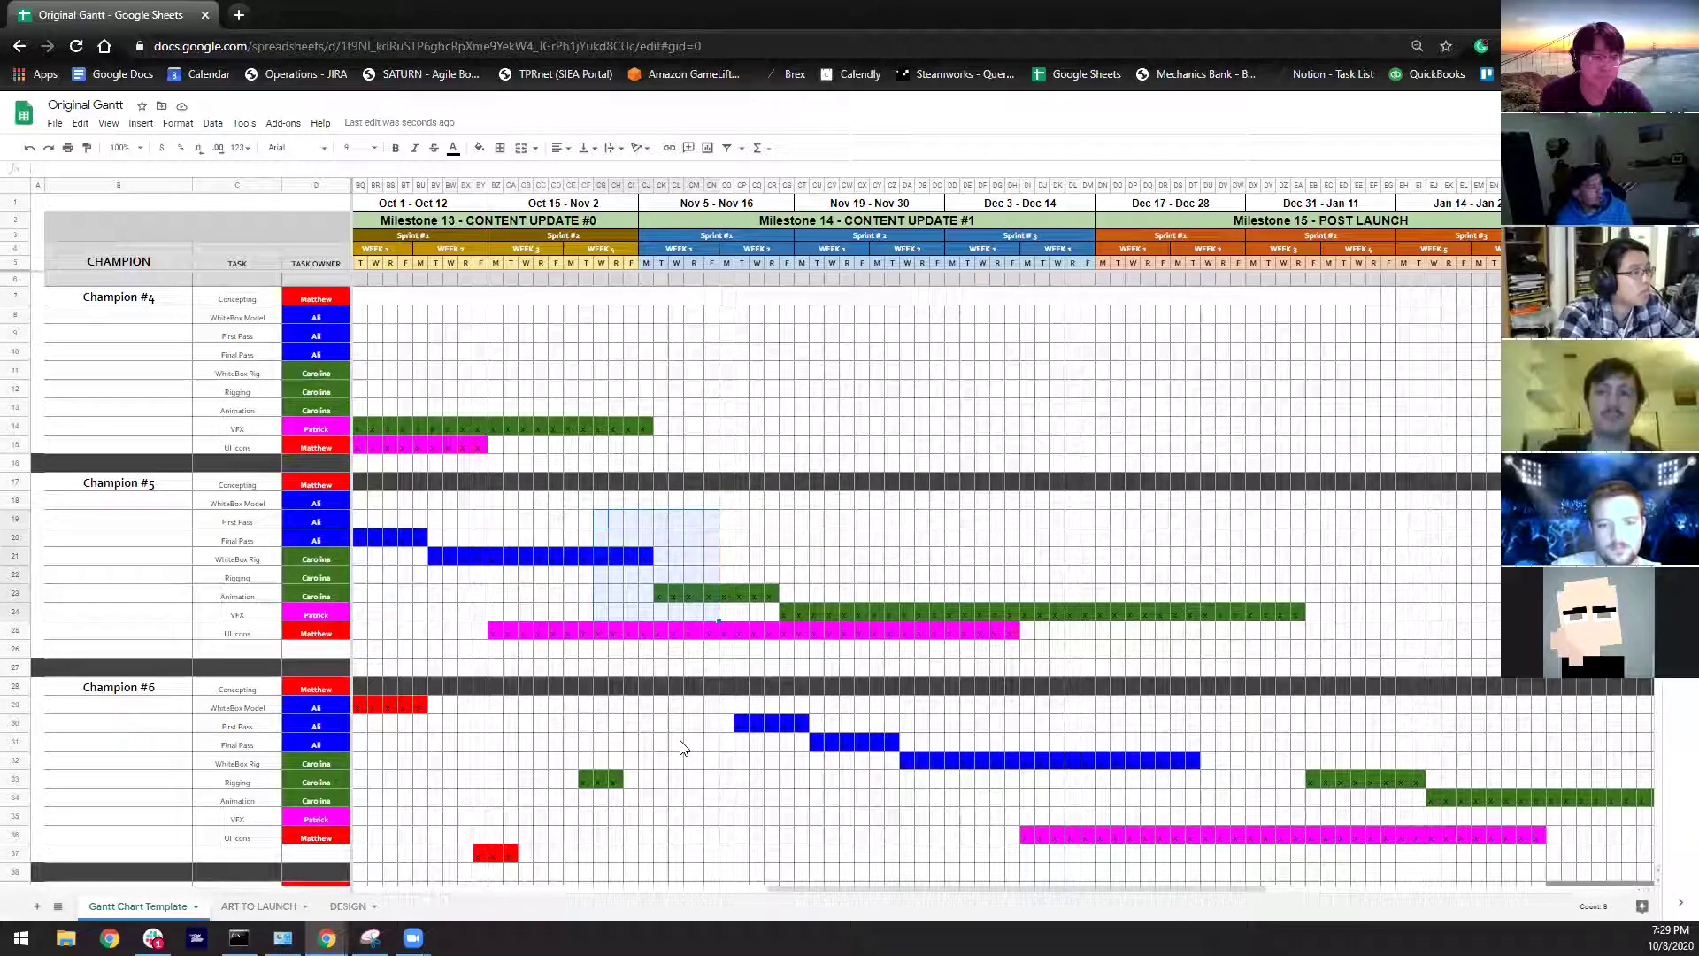
{"action": "left_click", "coordinate": [687, 672]}
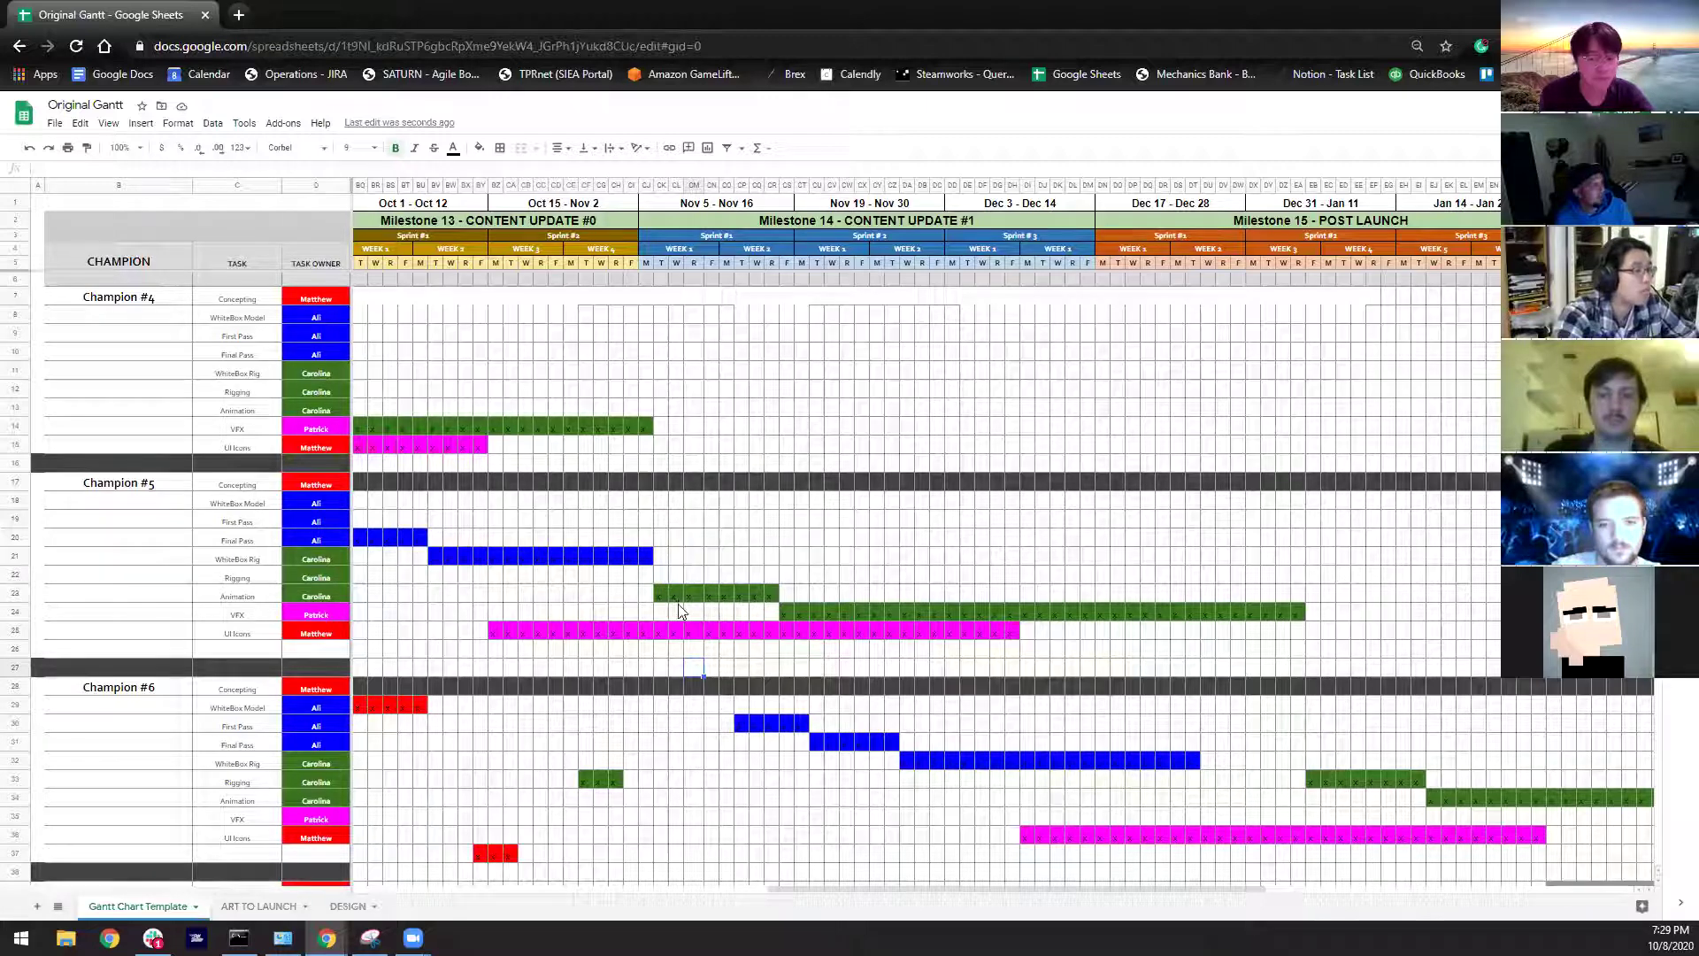
{"action": "left_click", "coordinate": [694, 627]}
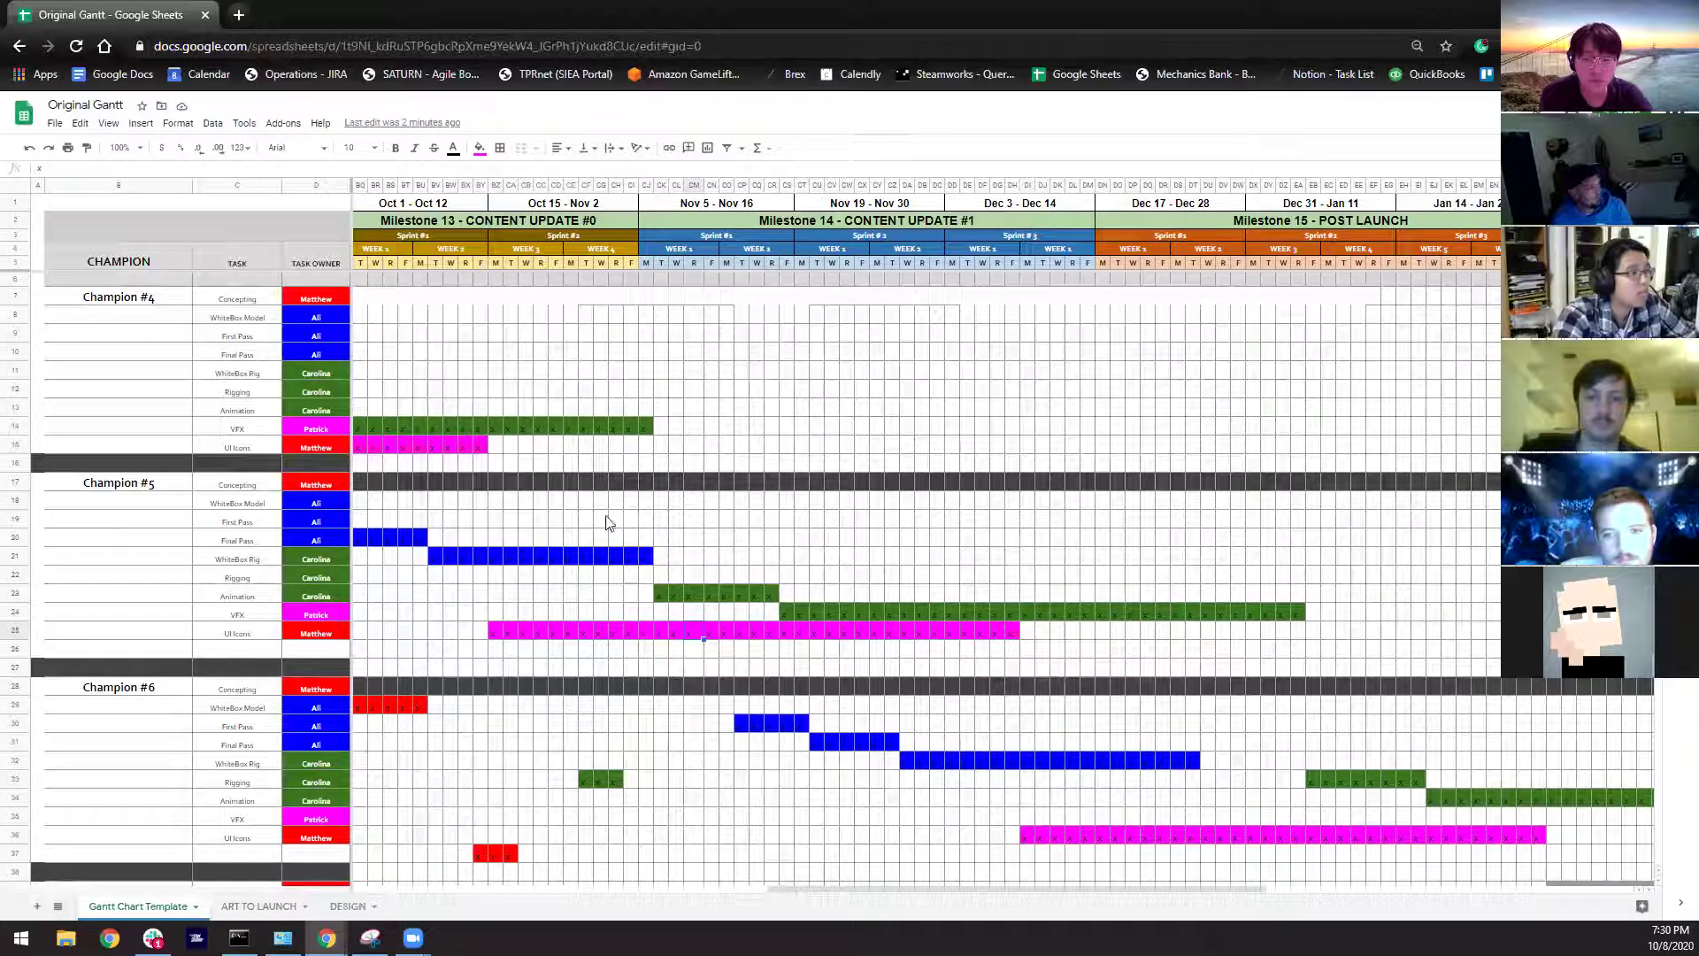
{"action": "left_click_drag", "start_coordinate": [601, 519], "coordinate": [655, 538]}
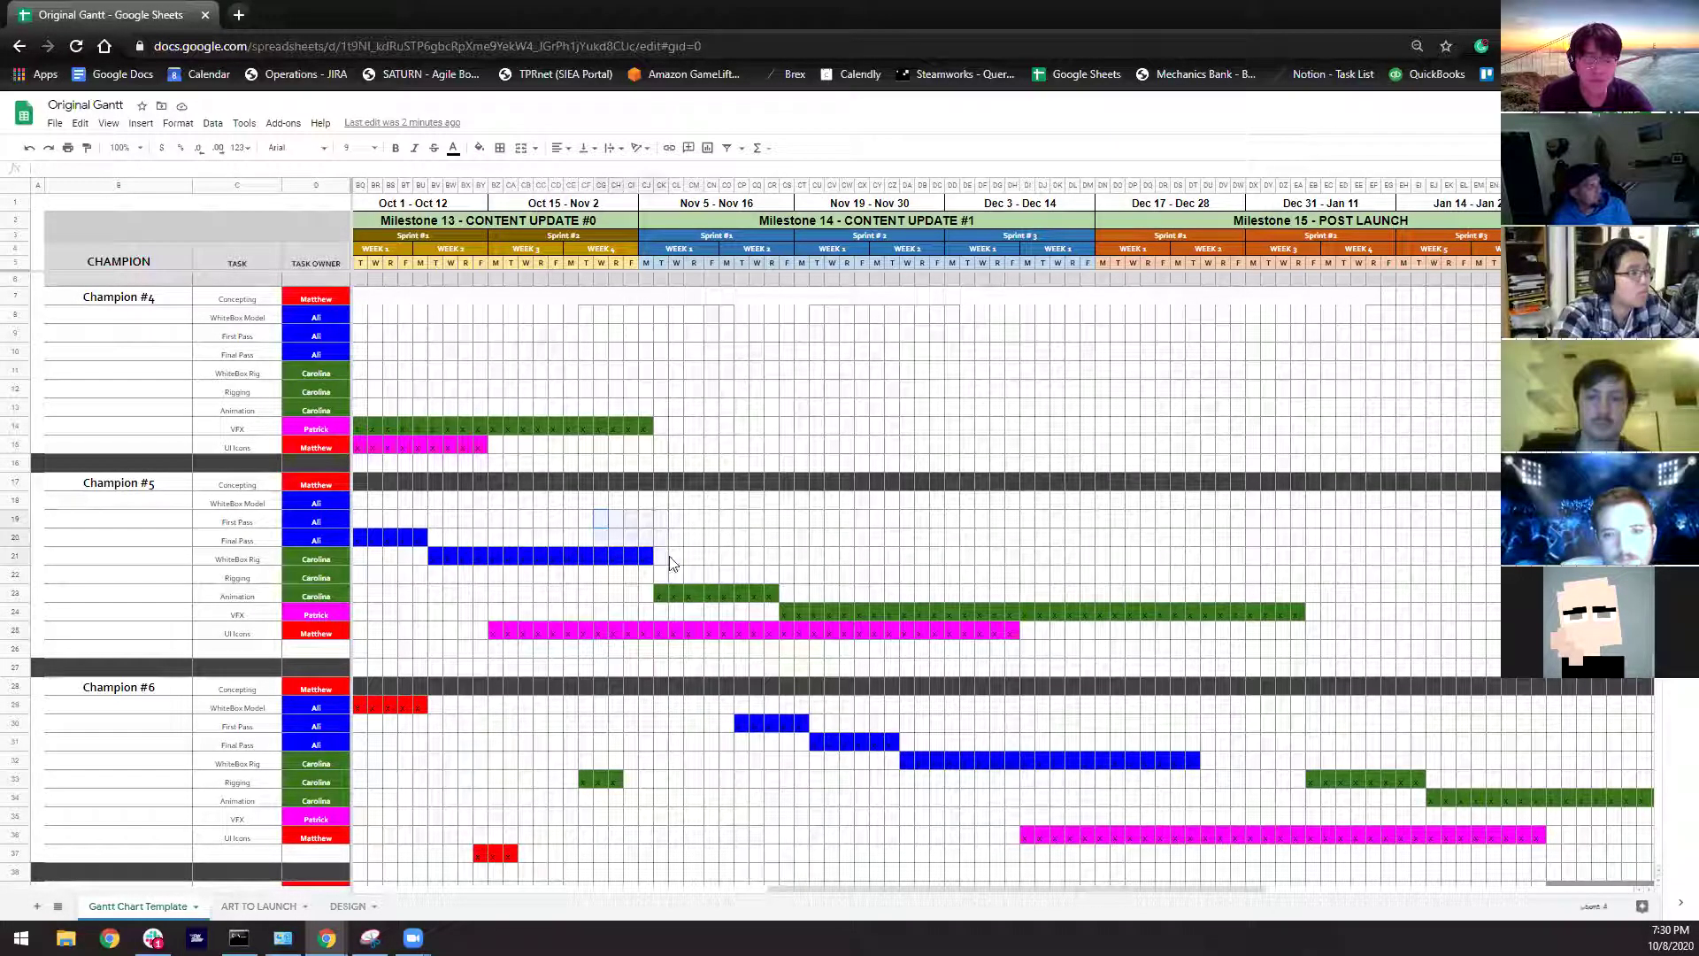
{"action": "left_click", "coordinate": [712, 542]}
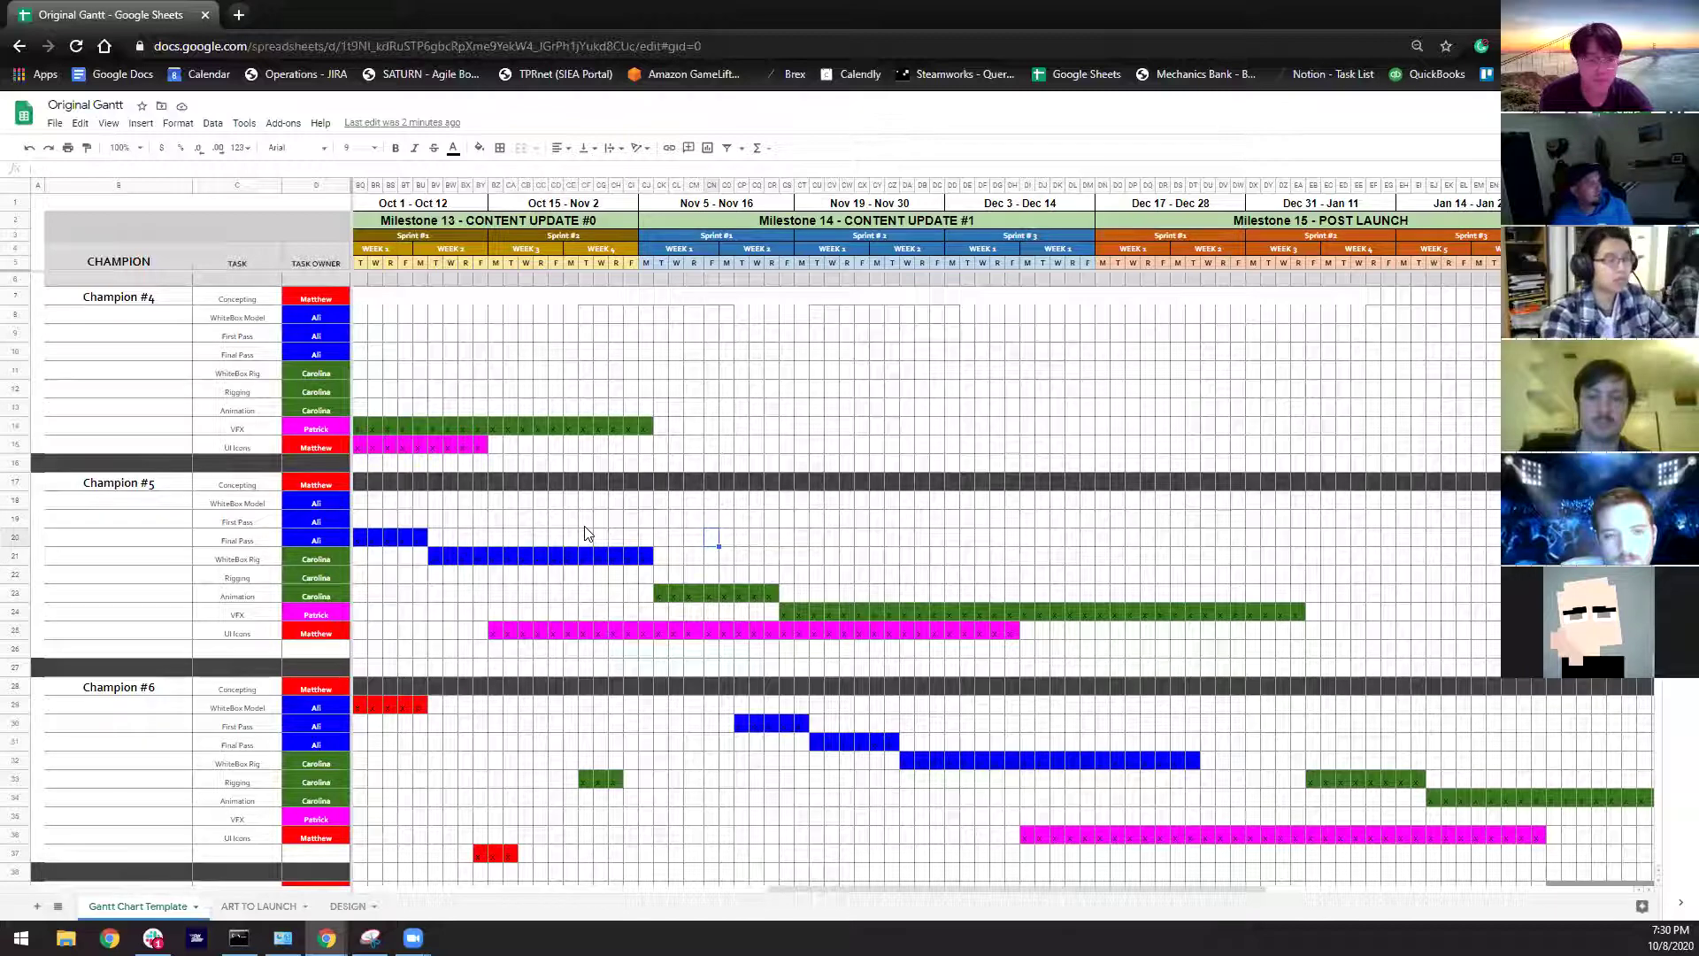
{"action": "left_click", "coordinate": [683, 554]}
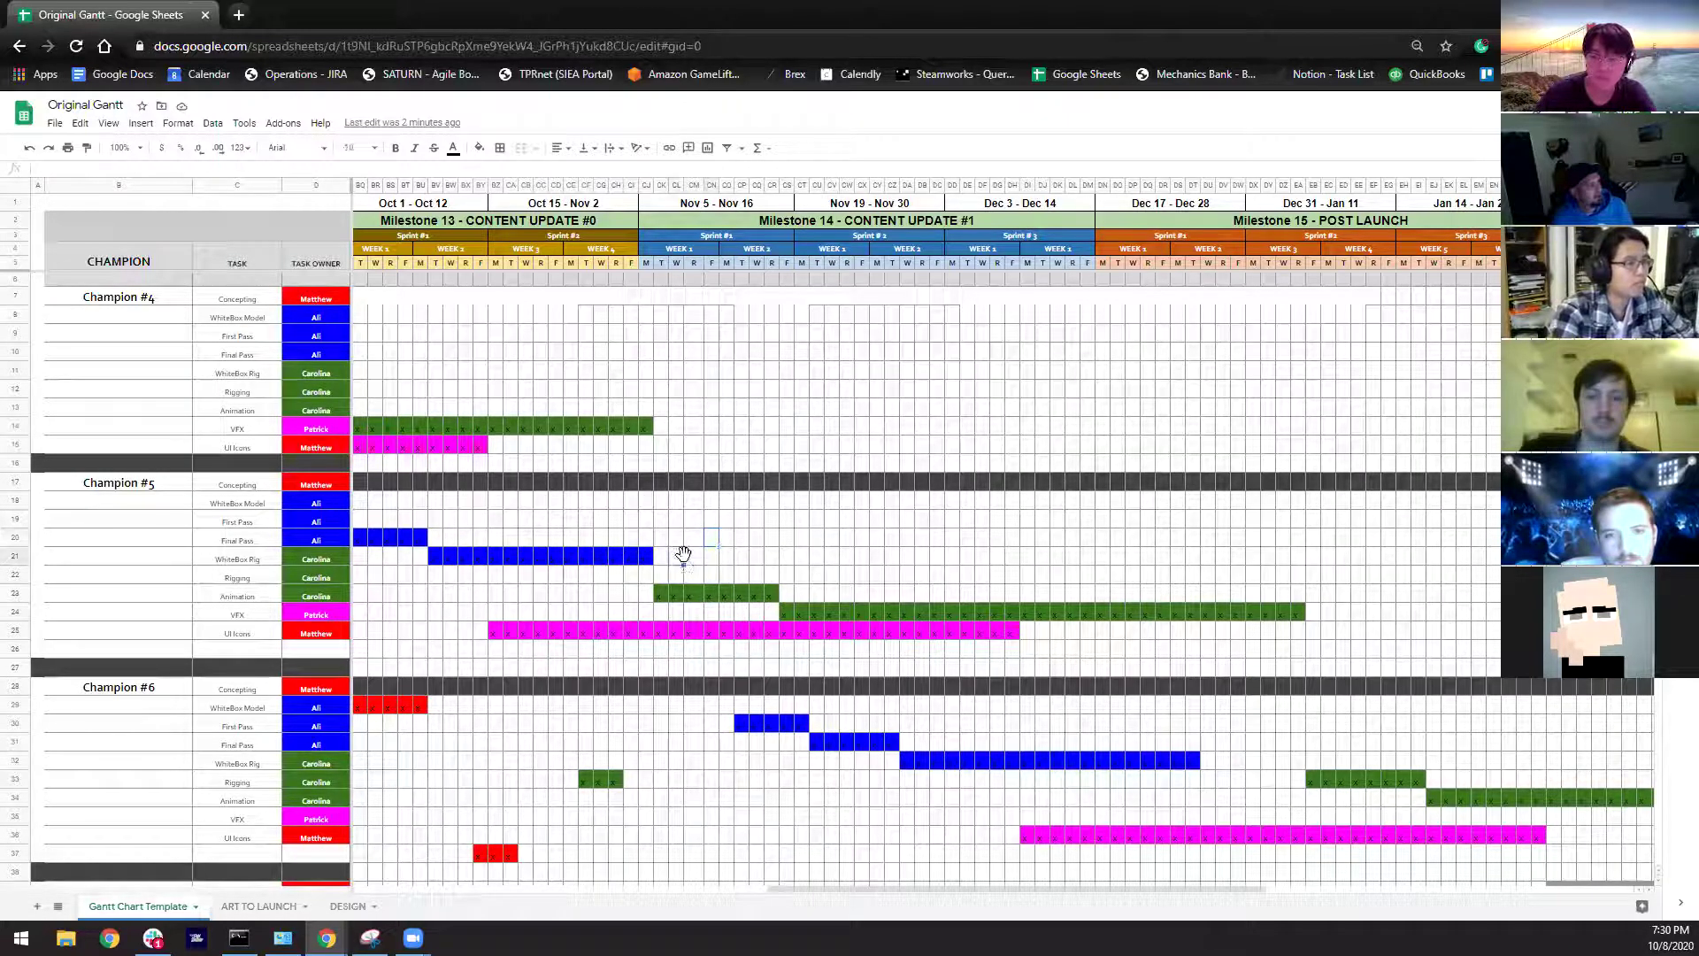